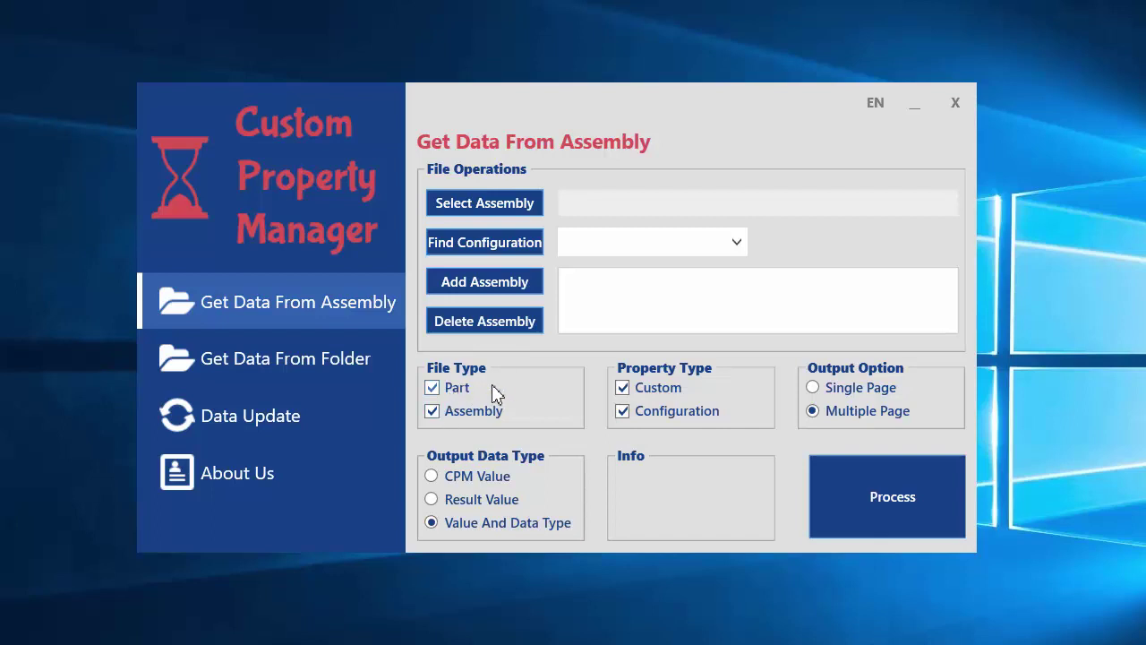
{"action": "left_click", "coordinate": [489, 410]}
{"action": "left_click", "coordinate": [433, 412]}
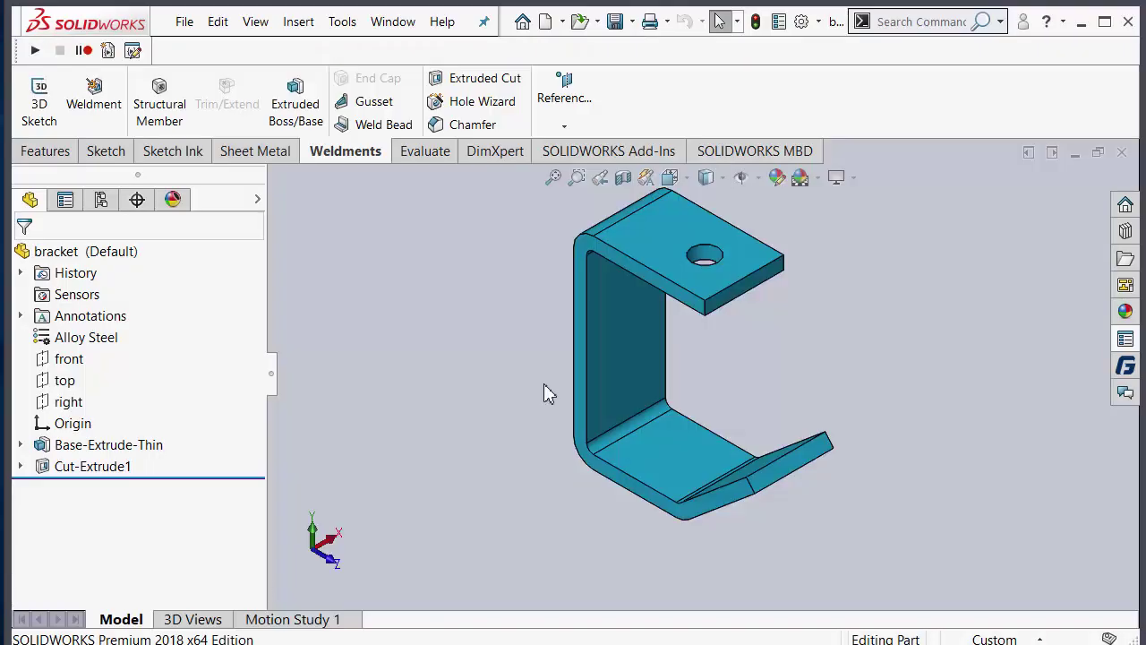
- Review the bracket part's custom properties and the configuration-specific properties of its Default configuration
{"action": "left_click", "coordinate": [777, 24]}
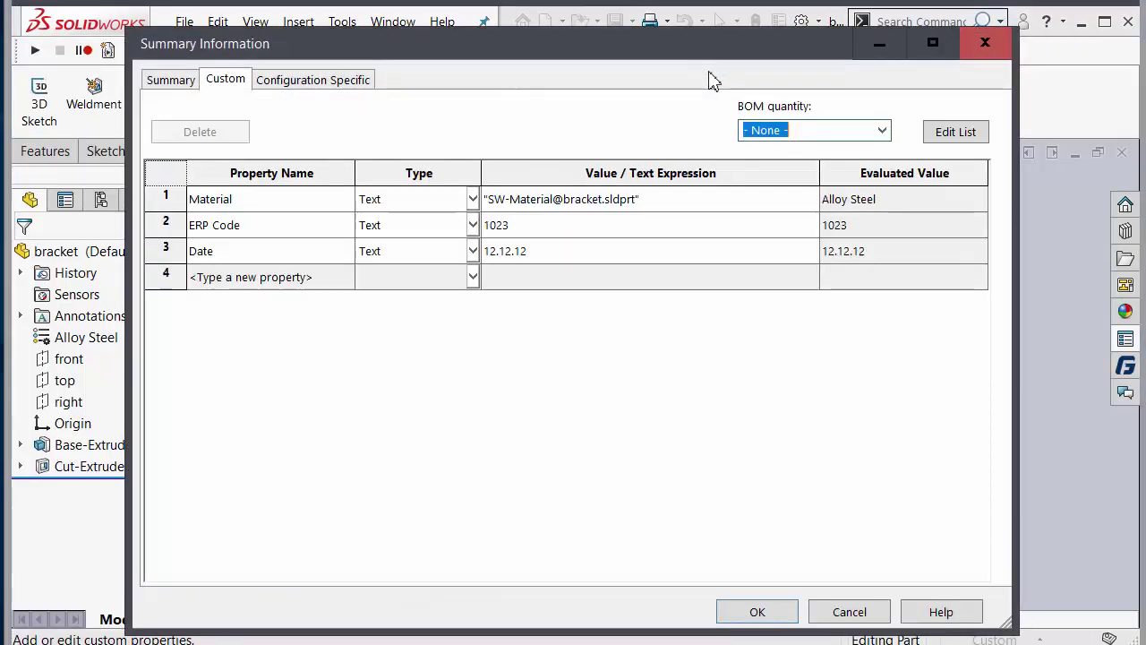
{"action": "left_click", "coordinate": [223, 86]}
{"action": "left_click", "coordinate": [296, 87]}
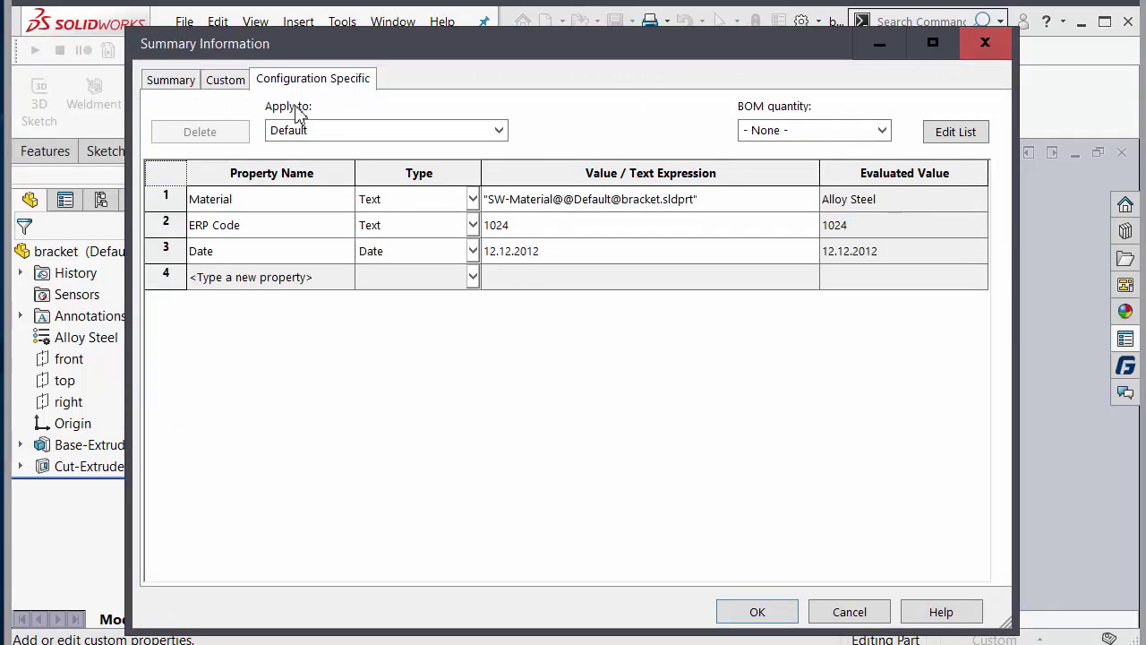
{"action": "left_click", "coordinate": [239, 85]}
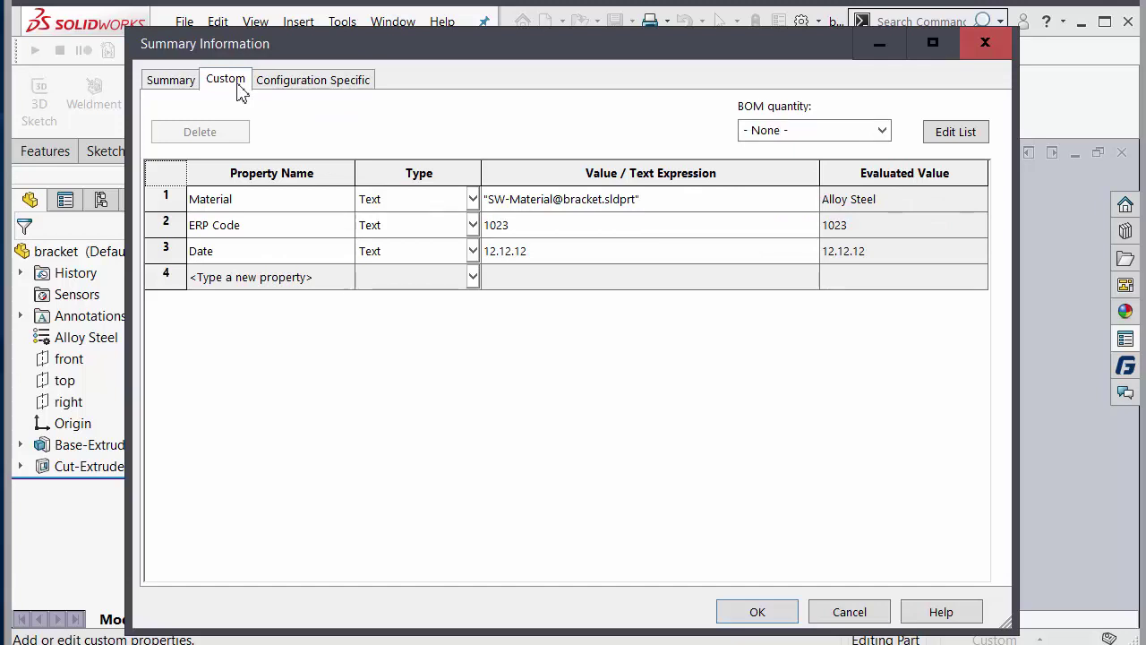
{"action": "left_click", "coordinate": [272, 79]}
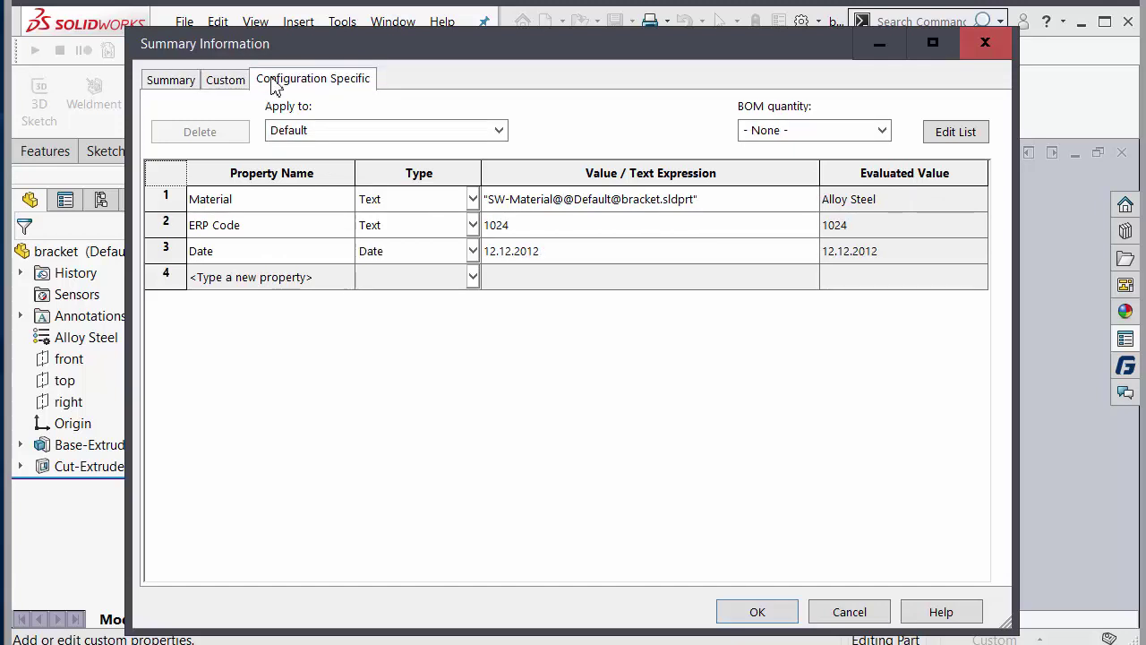
{"action": "left_click", "coordinate": [319, 132]}
{"action": "left_click", "coordinate": [499, 131]}
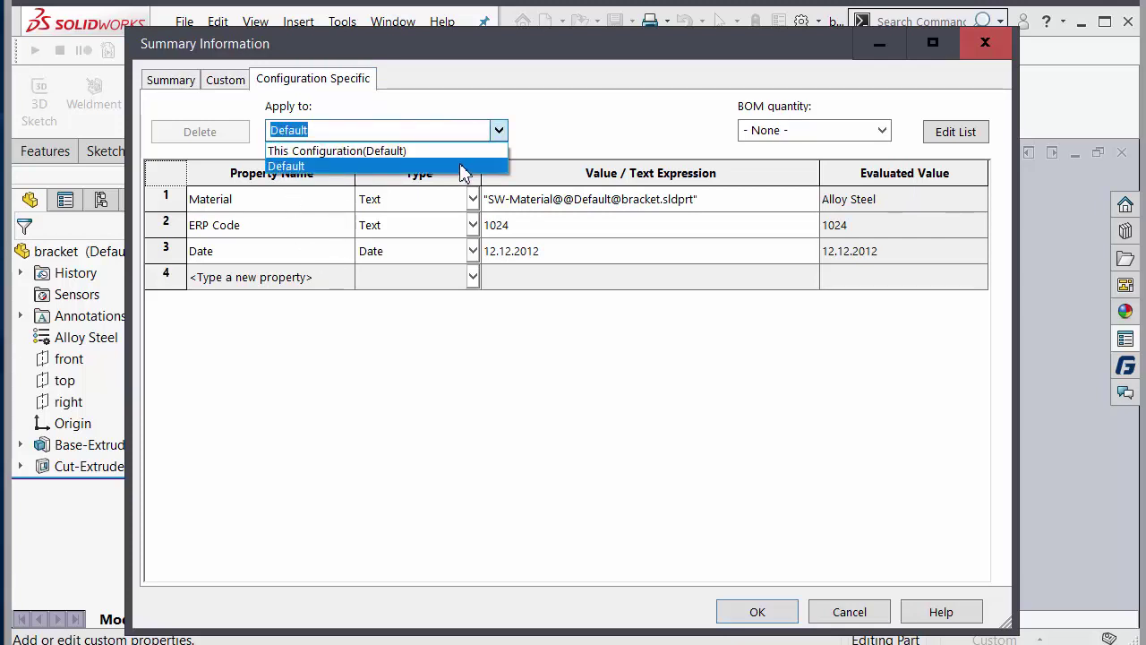
{"action": "left_click", "coordinate": [461, 167]}
{"action": "left_click", "coordinate": [985, 42]}
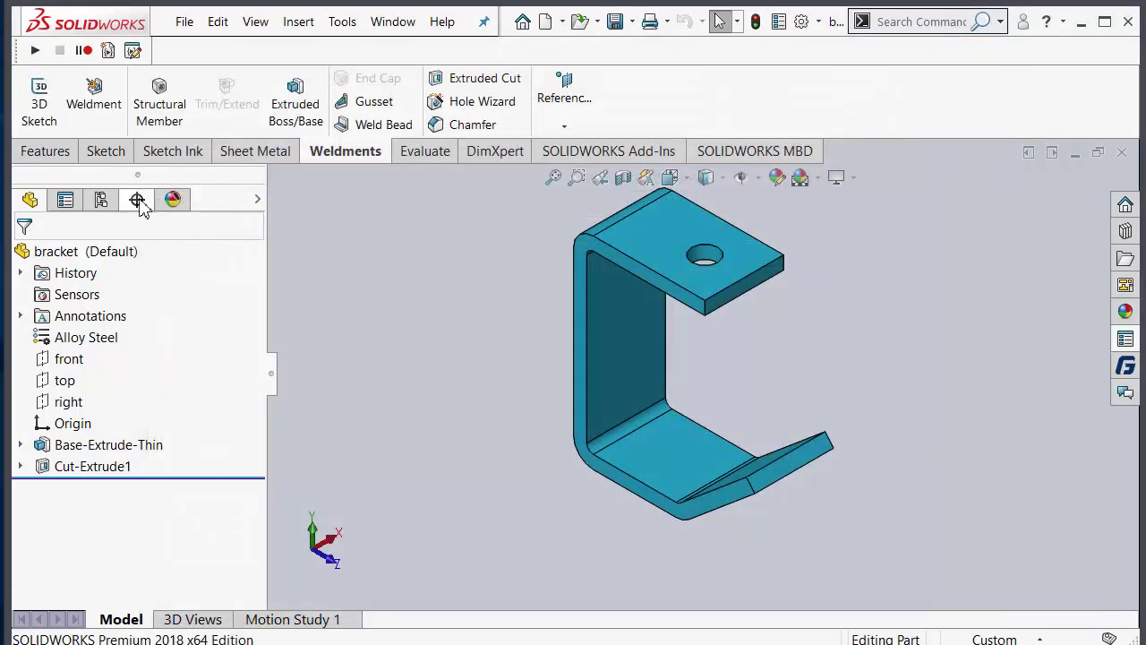
- Add a configuration named "new config" to the bracket part
{"action": "left_click", "coordinate": [100, 199]}
{"action": "right_click", "coordinate": [114, 271]}
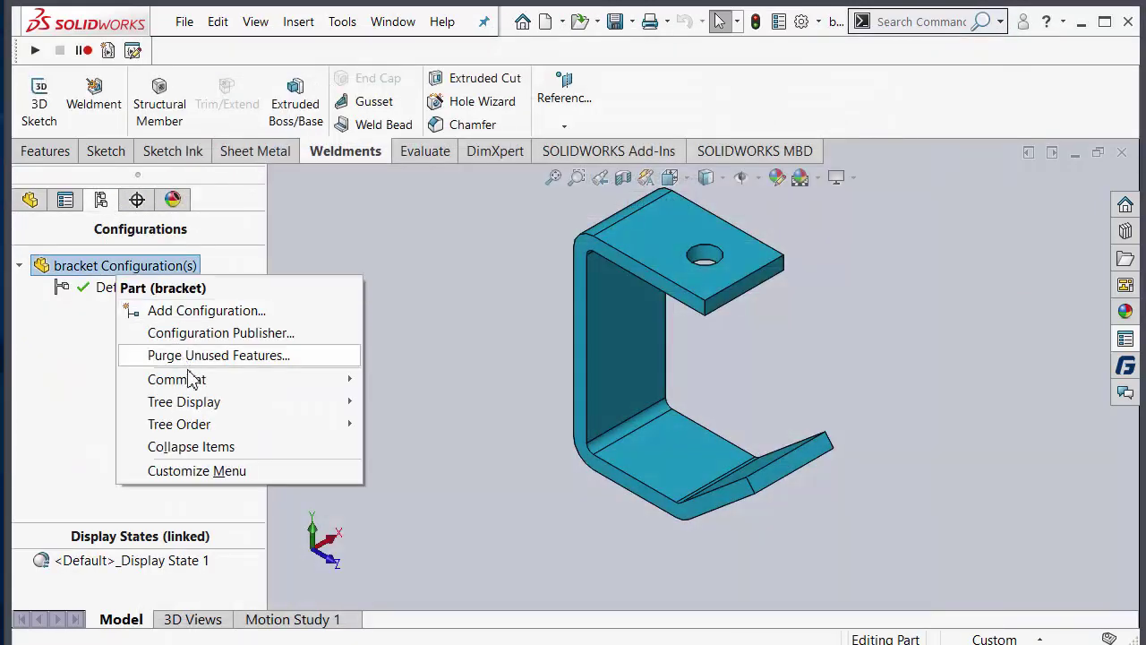
{"action": "left_click", "coordinate": [198, 316]}
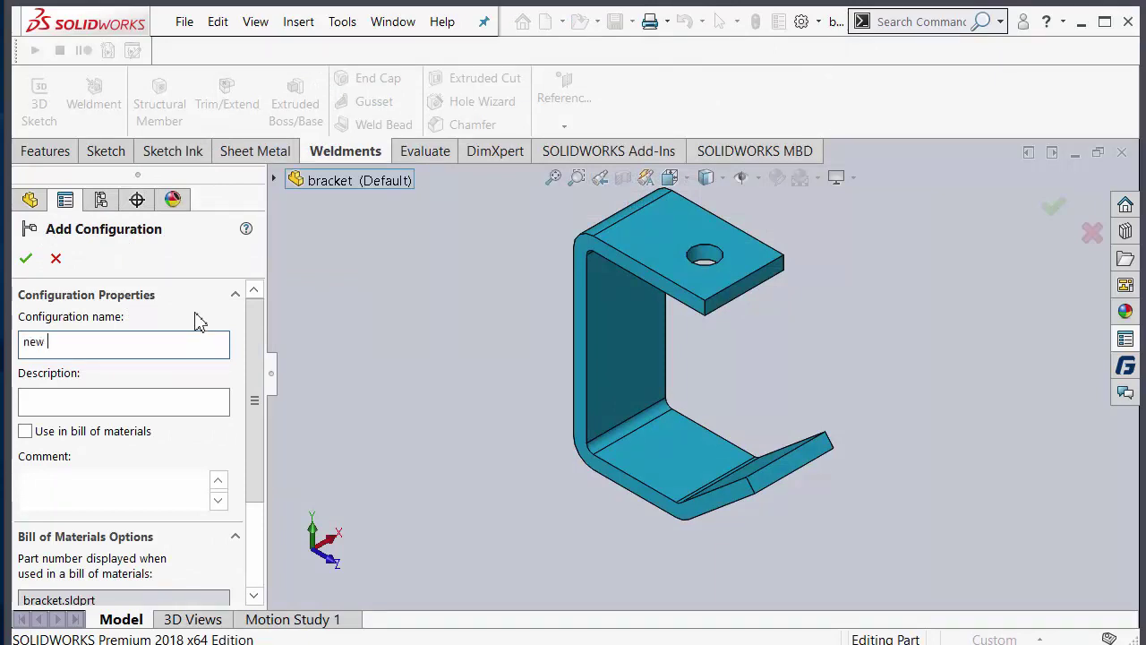
{"action": "type", "text": "new config"}
{"action": "left_click", "coordinate": [26, 258]}
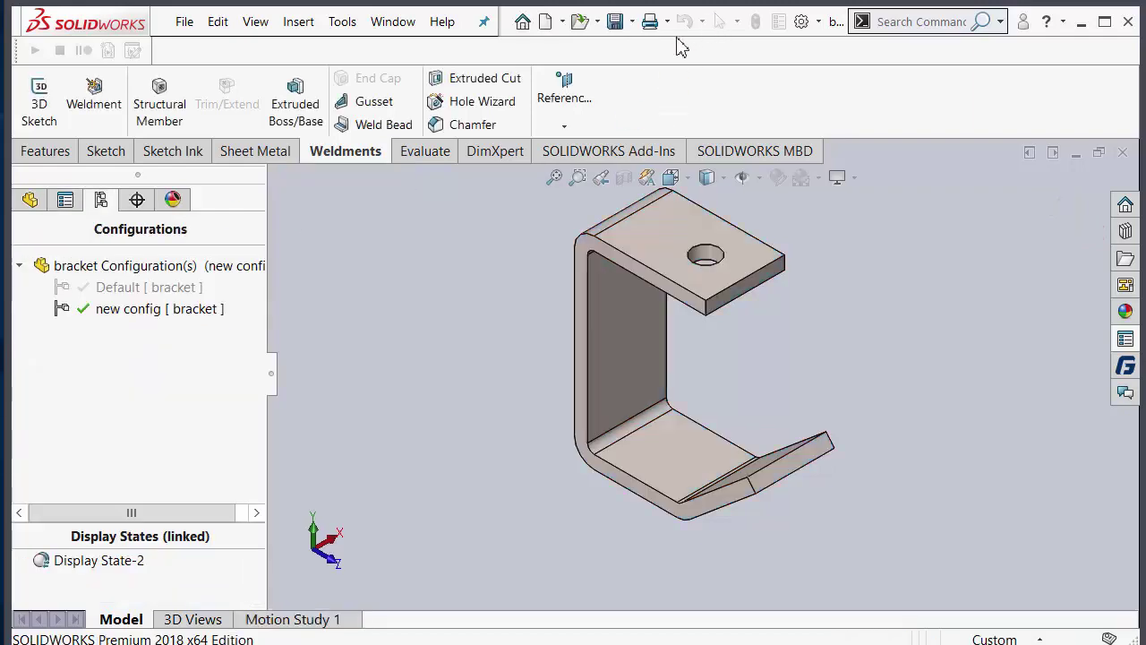
- Compare the configuration-specific properties of new config and Default, and view the part's custom and summary properties
{"action": "left_click", "coordinate": [775, 23]}
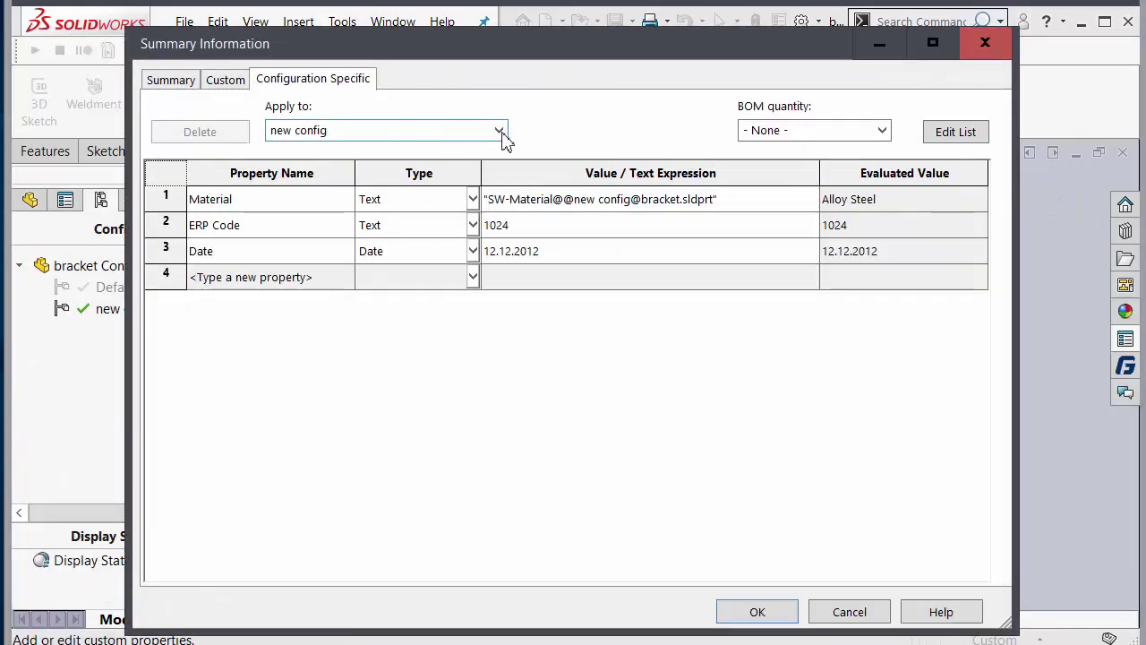
{"action": "left_click", "coordinate": [500, 132]}
{"action": "left_click", "coordinate": [475, 164]}
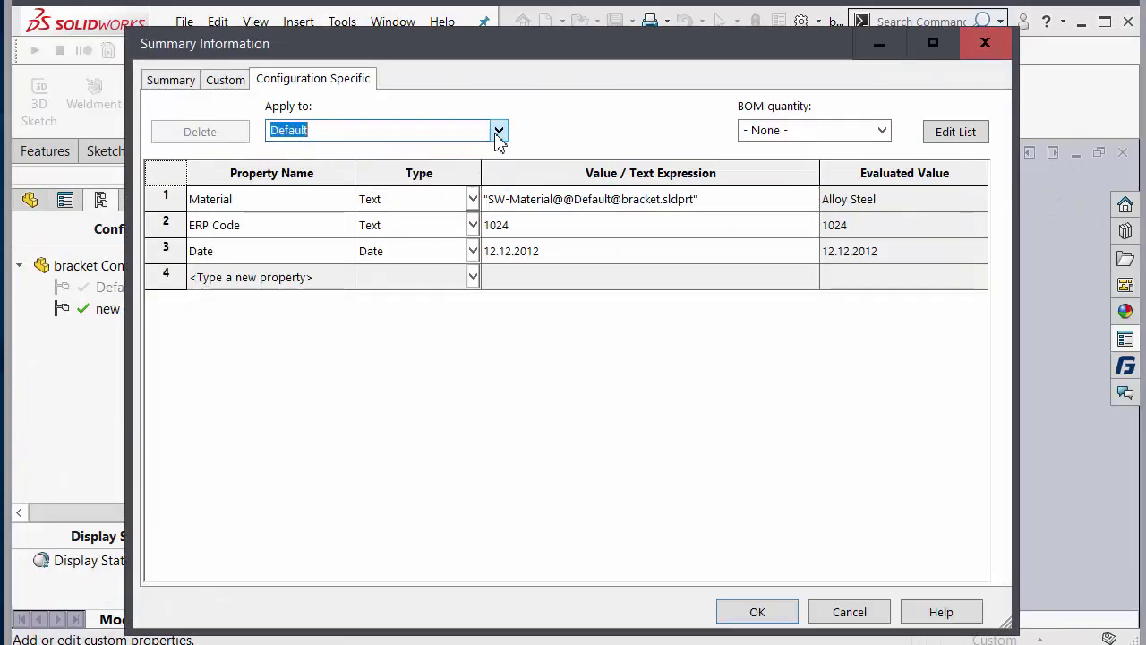
{"action": "left_click", "coordinate": [226, 81]}
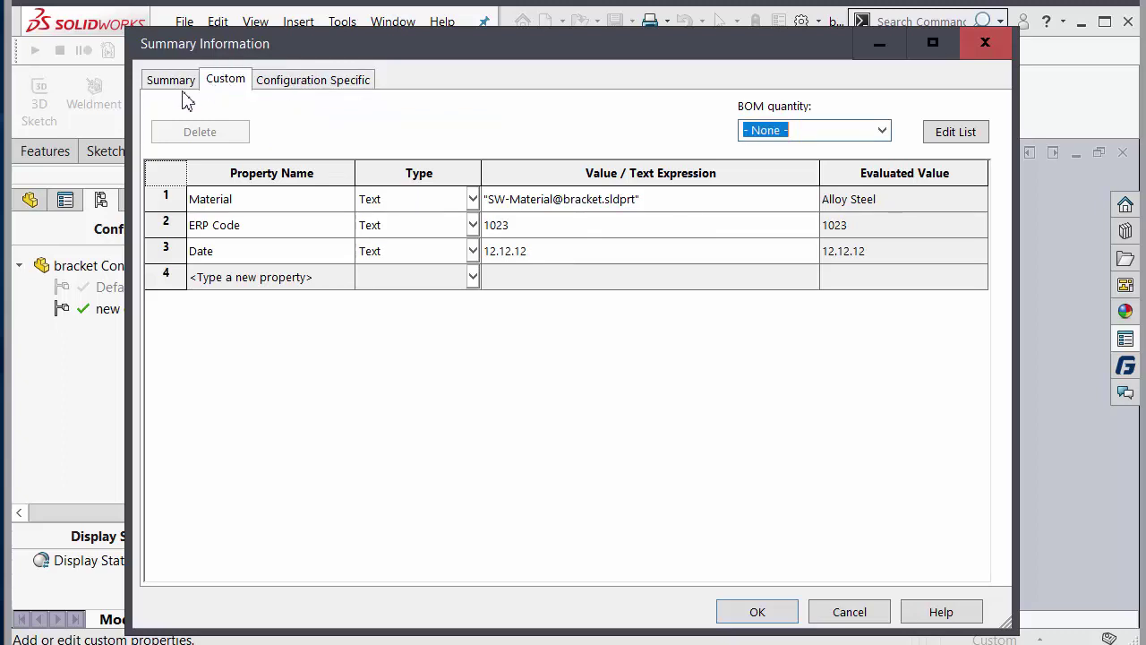
{"action": "left_click", "coordinate": [173, 81]}
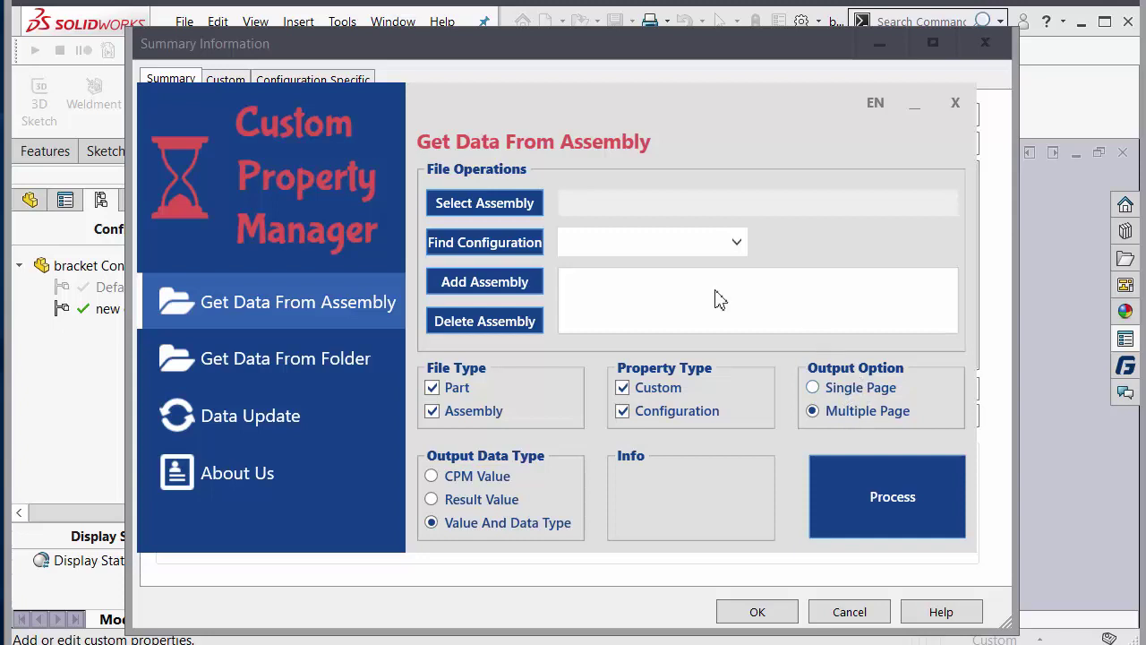
- In Custom Property Manager, set the output option to Single Page and the output data type to CPM Value
{"action": "left_click", "coordinate": [528, 295]}
{"action": "left_click", "coordinate": [813, 388]}
{"action": "left_click", "coordinate": [495, 475]}
{"action": "left_click", "coordinate": [1026, 399]}
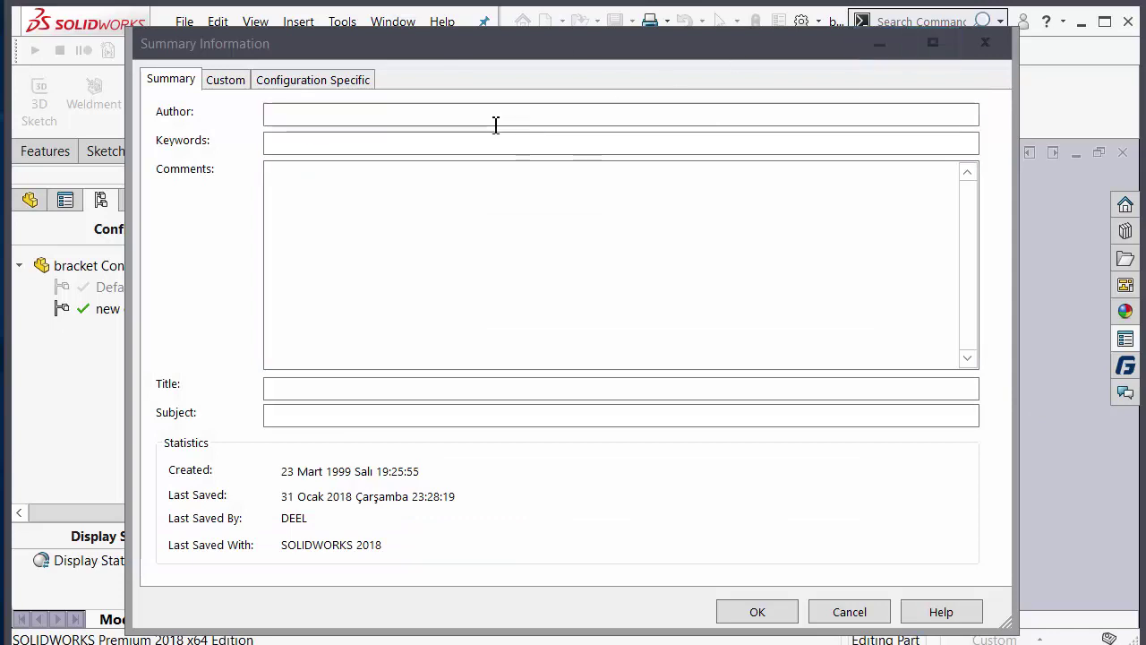
- View the bracket's custom properties and Custom Property Manager's data update options
{"action": "left_click", "coordinate": [225, 79]}
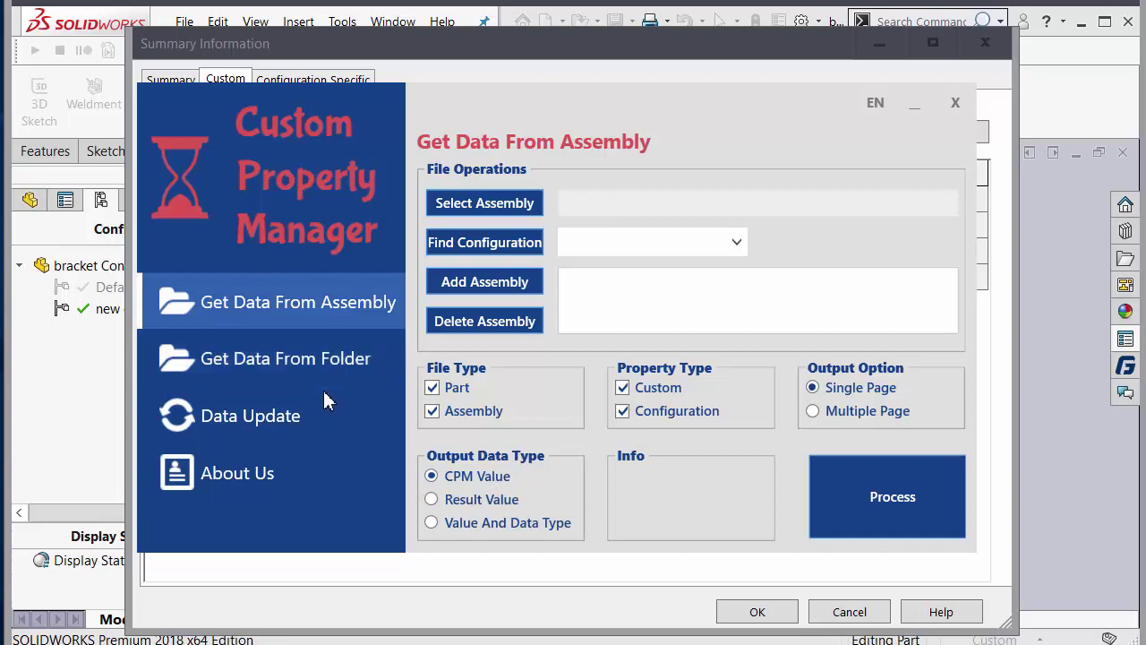
{"action": "left_click", "coordinate": [275, 437]}
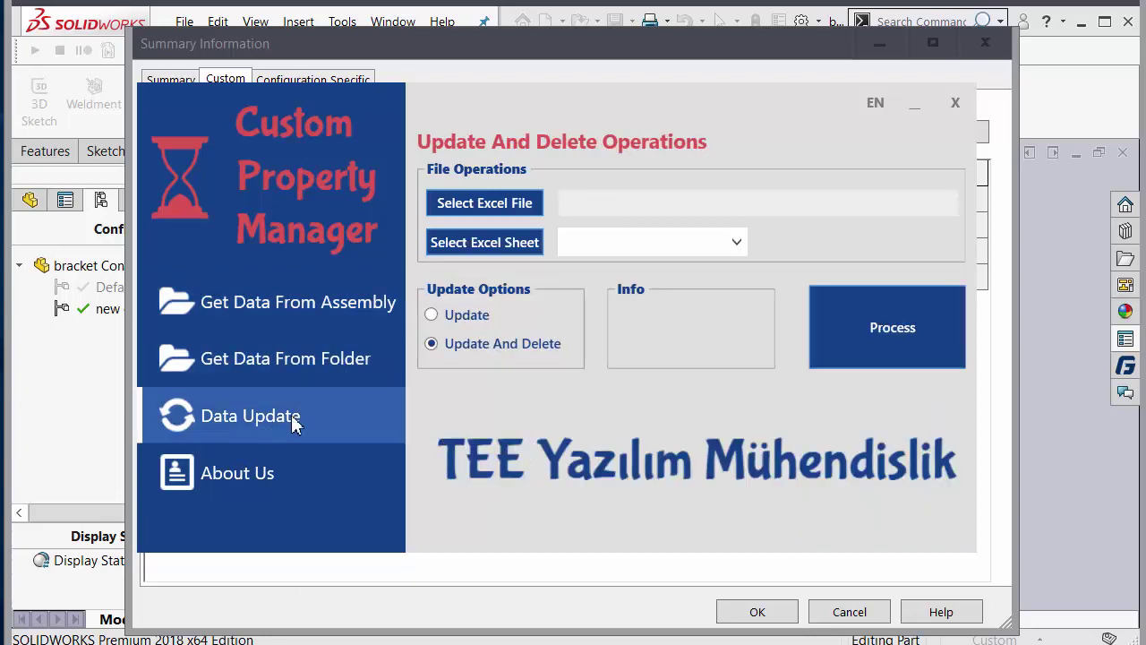
{"action": "left_click", "coordinate": [268, 302]}
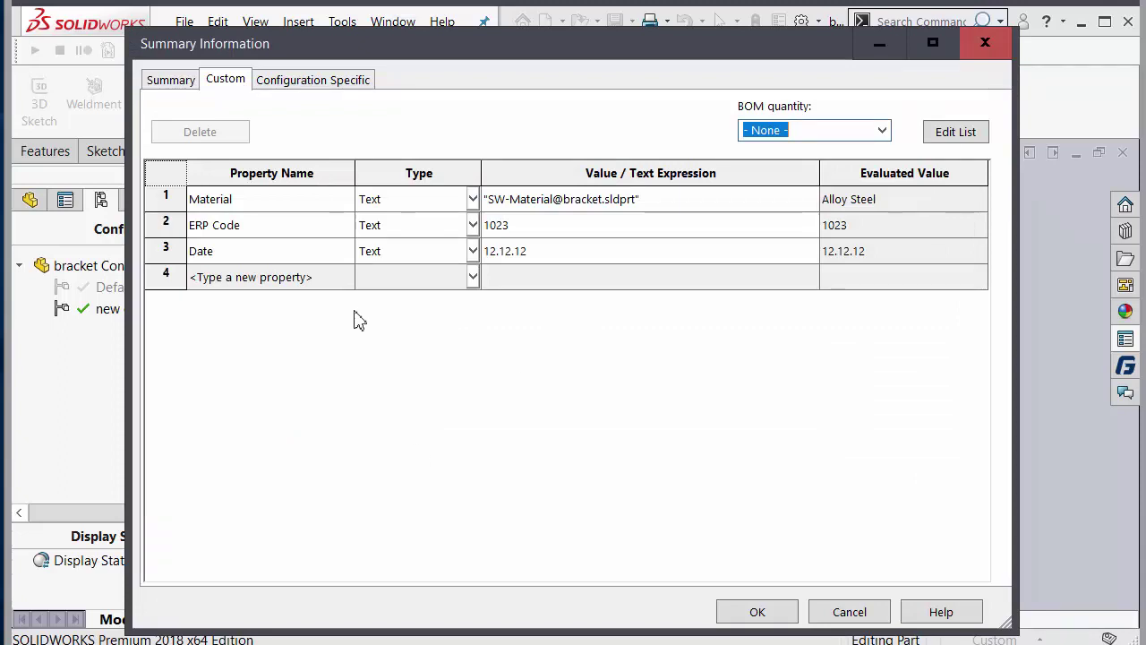
- Add a custom property named Material2 with the value st37 to the bracket
{"action": "left_click", "coordinate": [316, 282]}
{"action": "left_click", "coordinate": [347, 276]}
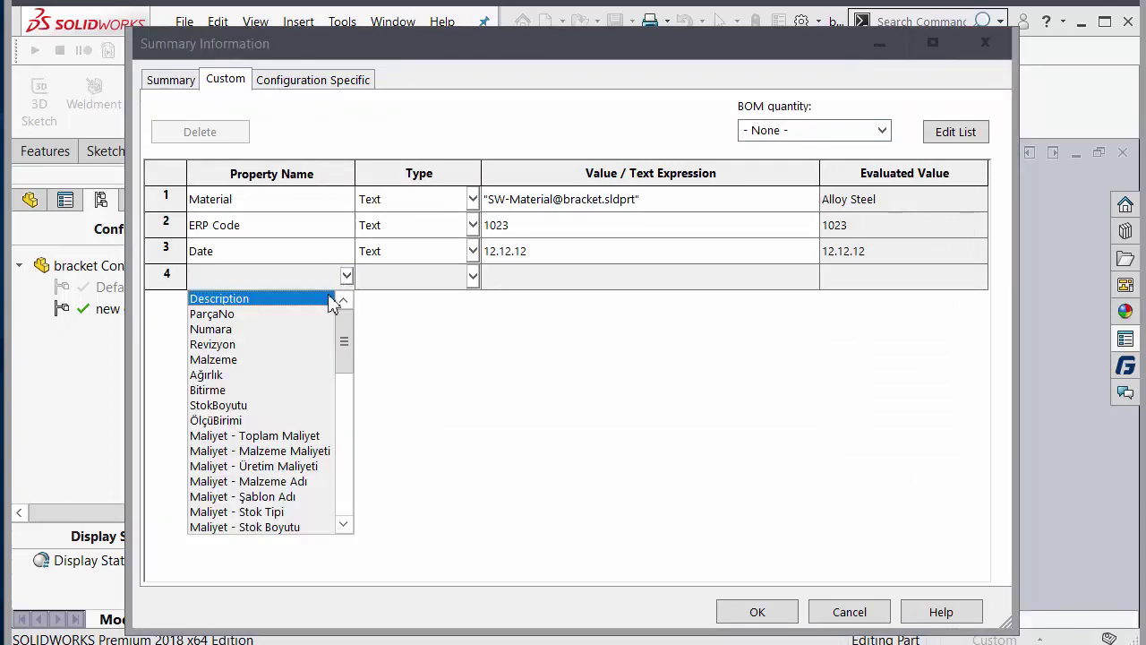
{"action": "key", "text": "Escape"}
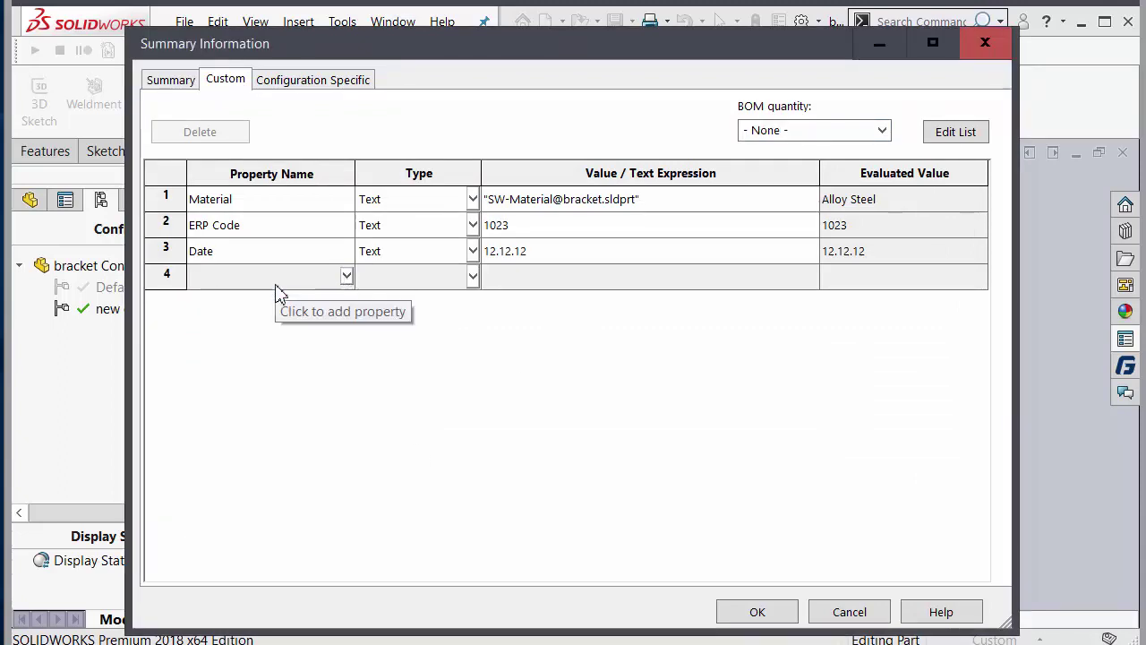
{"action": "type", "text": "Material2"}
{"action": "left_click", "coordinate": [506, 279]}
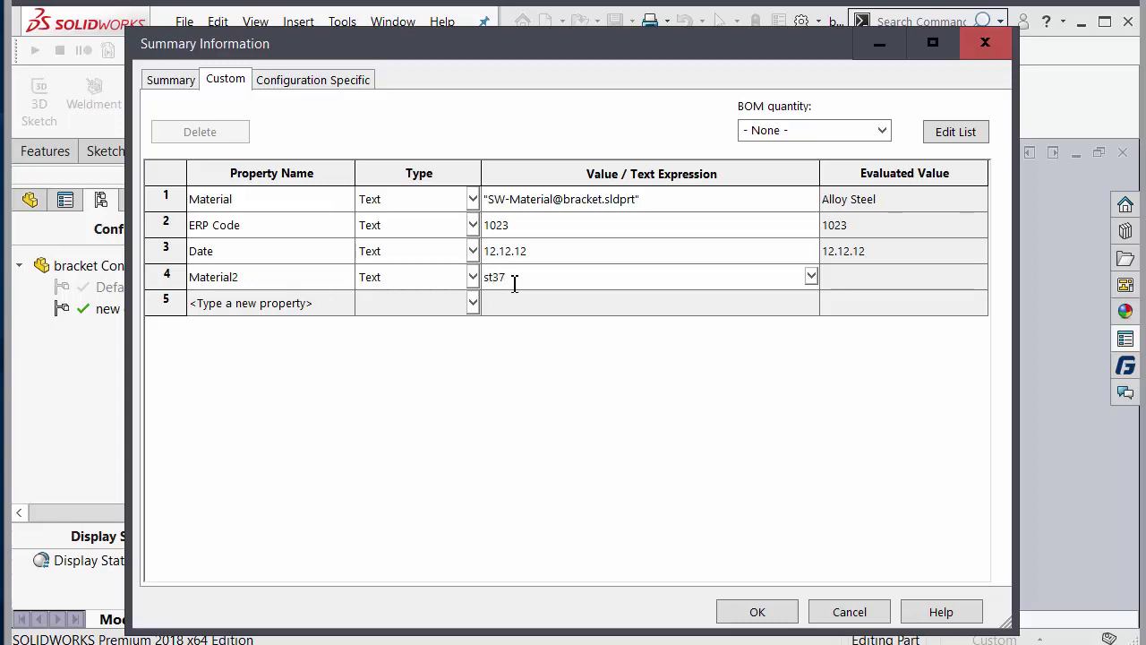
{"action": "left_click", "coordinate": [528, 303]}
{"action": "left_click", "coordinate": [505, 280]}
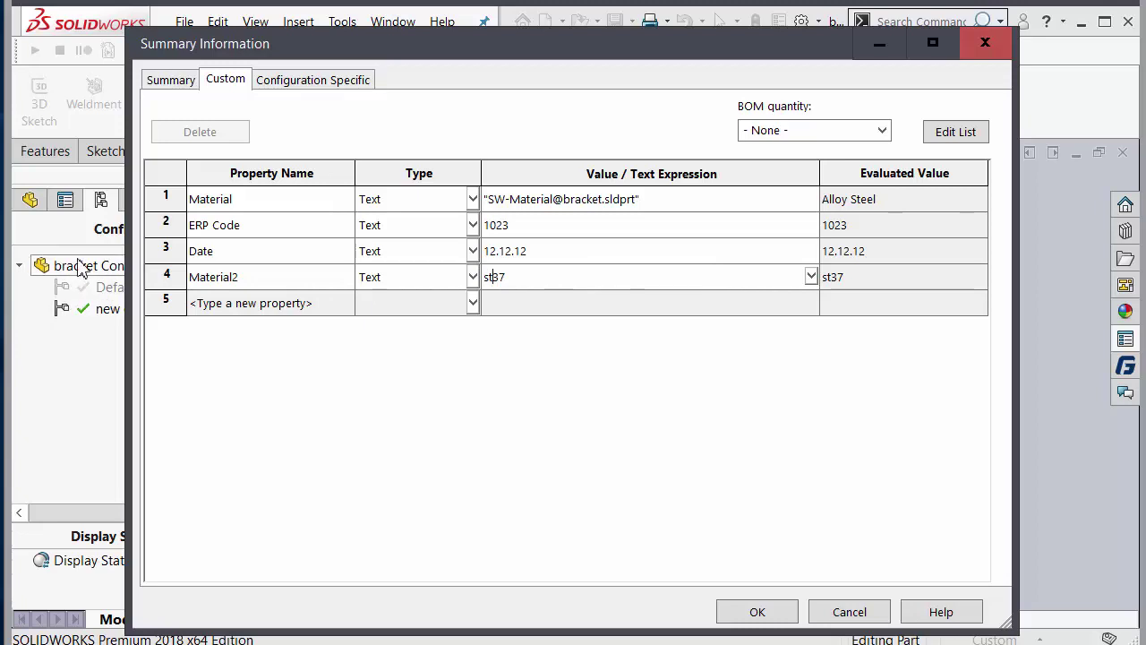
{"action": "left_click_drag", "start_coordinate": [527, 277], "coordinate": [481, 283]}
{"action": "left_click", "coordinate": [501, 301]}
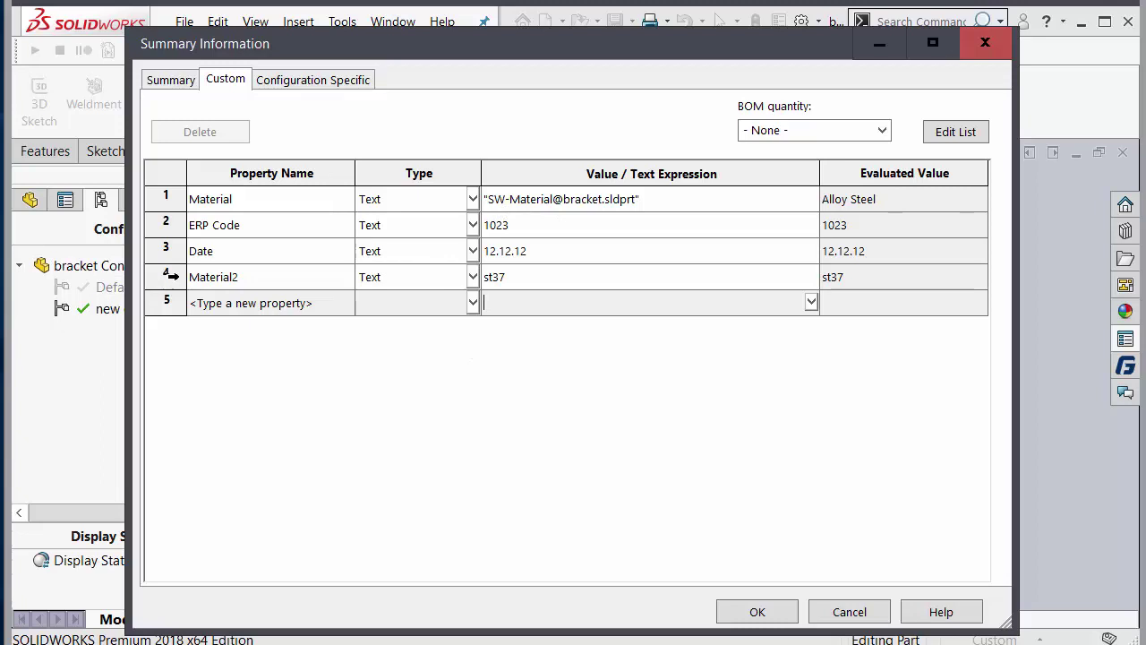
- Delete the Material2 row from the bracket's custom properties
{"action": "left_click", "coordinate": [166, 277]}
{"action": "left_click", "coordinate": [200, 132]}
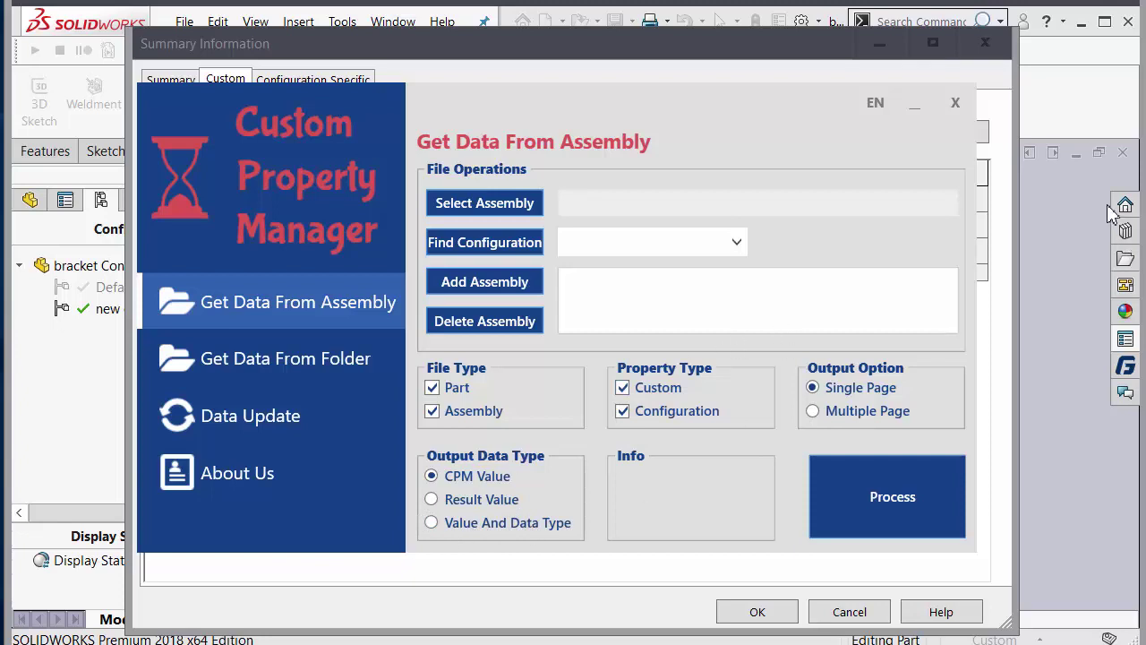
- Return to the bracket's Summary Information and examine the custom property types, the Date value and the Default configuration's properties
{"action": "left_click", "coordinate": [1009, 184]}
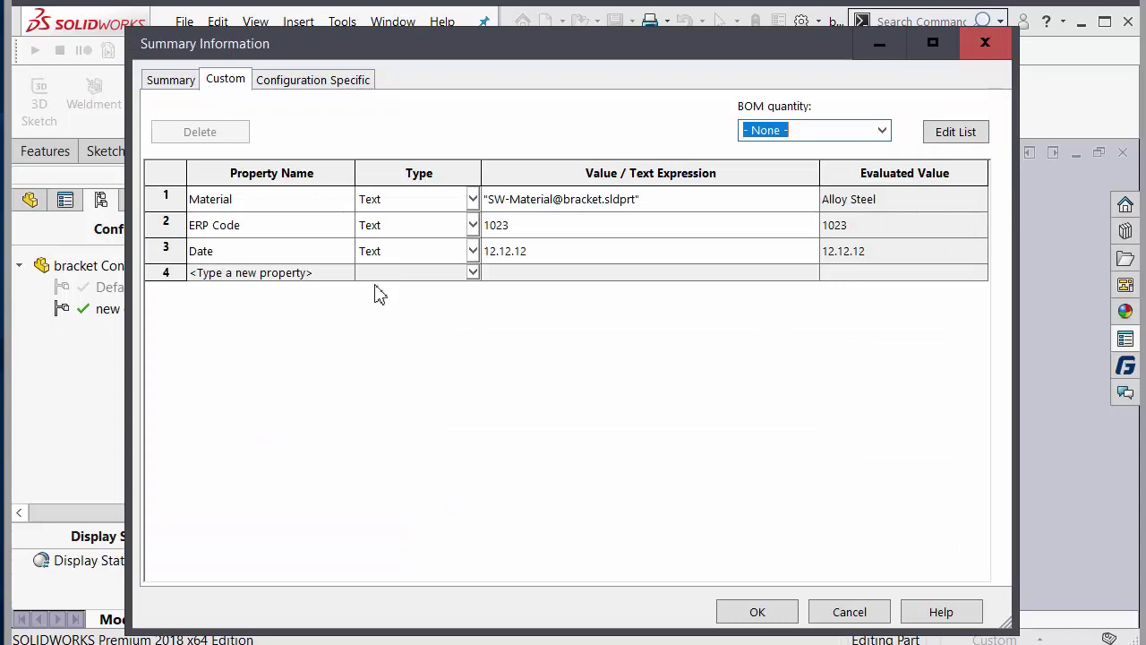
{"action": "left_click", "coordinate": [422, 278]}
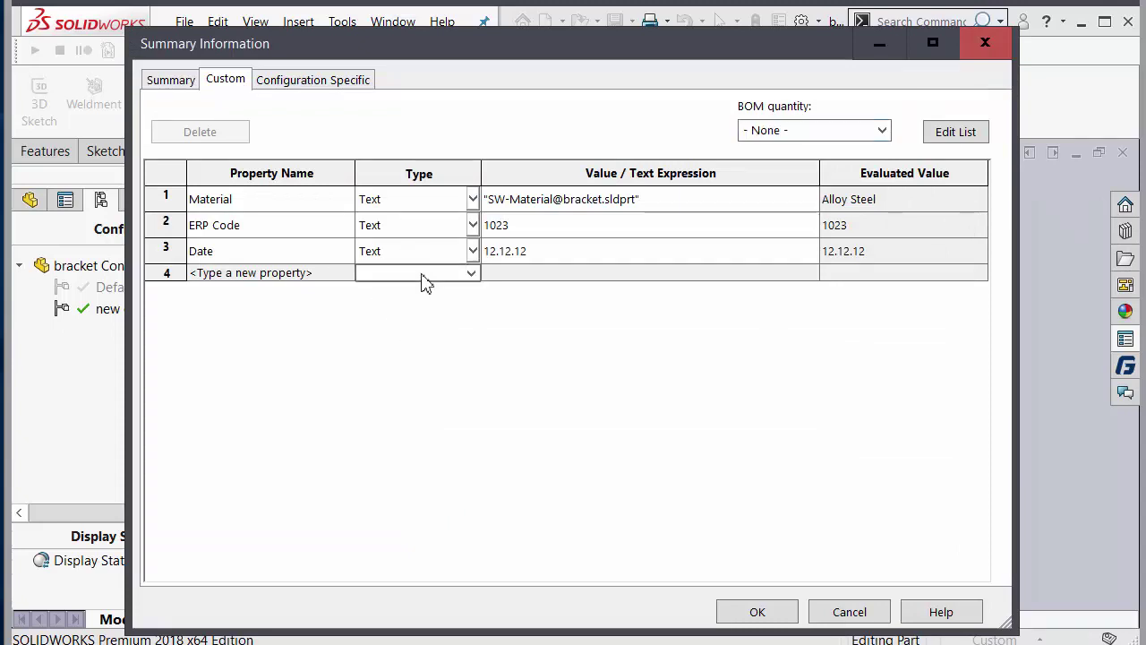
{"action": "left_click", "coordinate": [424, 279]}
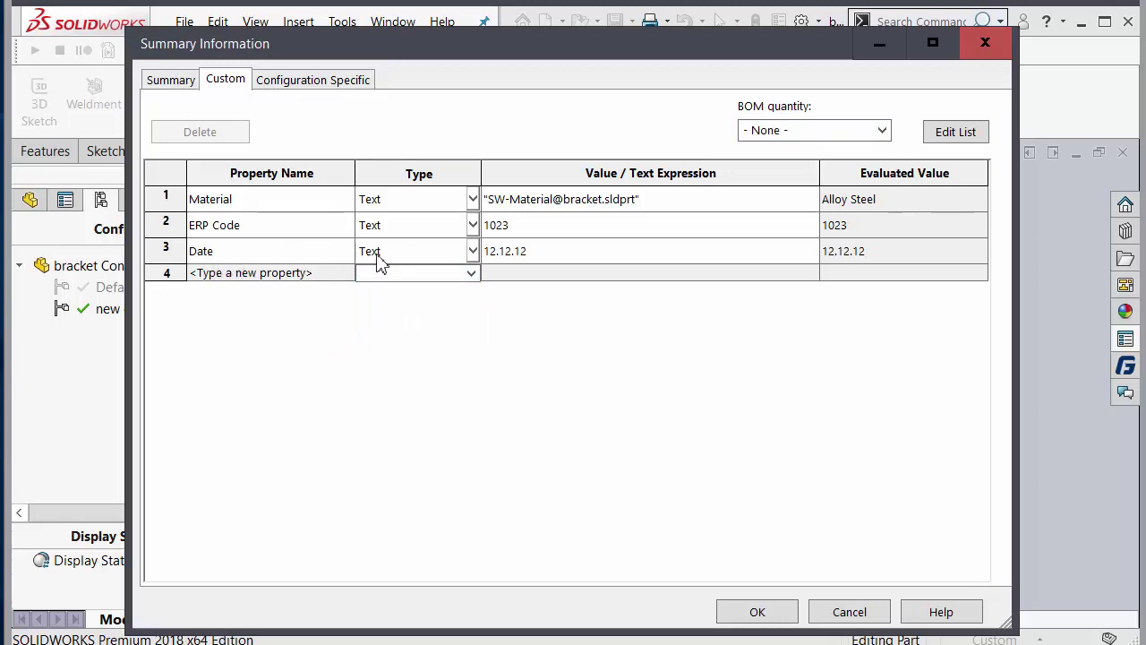
{"action": "left_click", "coordinate": [527, 260]}
{"action": "double_click", "coordinate": [540, 256]}
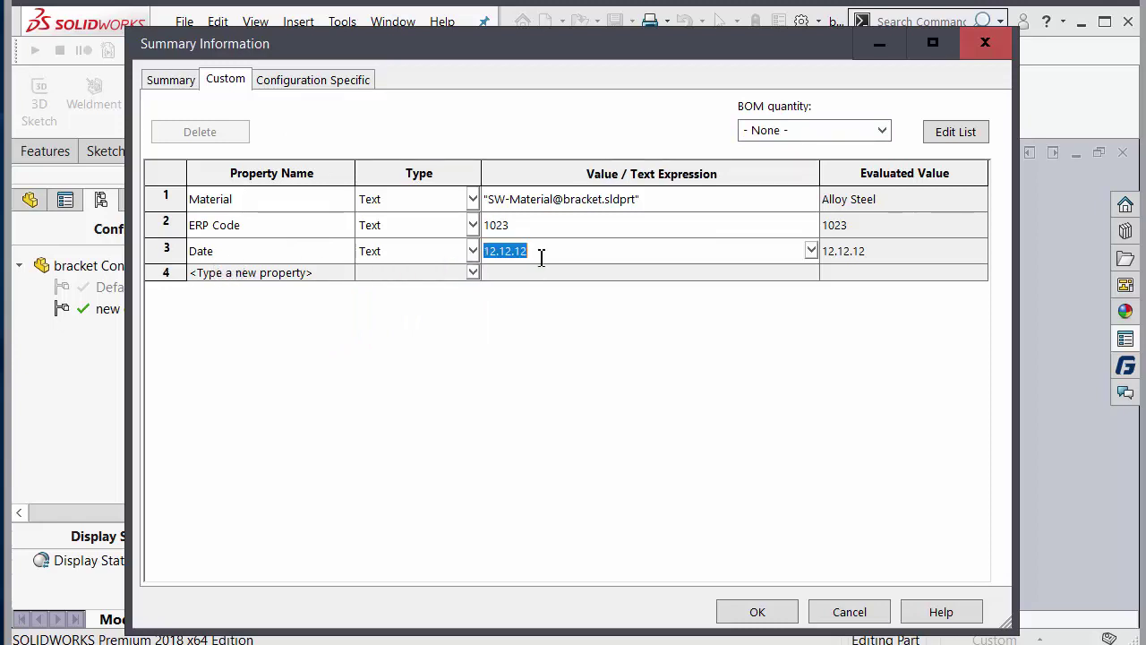
{"action": "left_click", "coordinate": [488, 276]}
{"action": "left_click", "coordinate": [354, 80]}
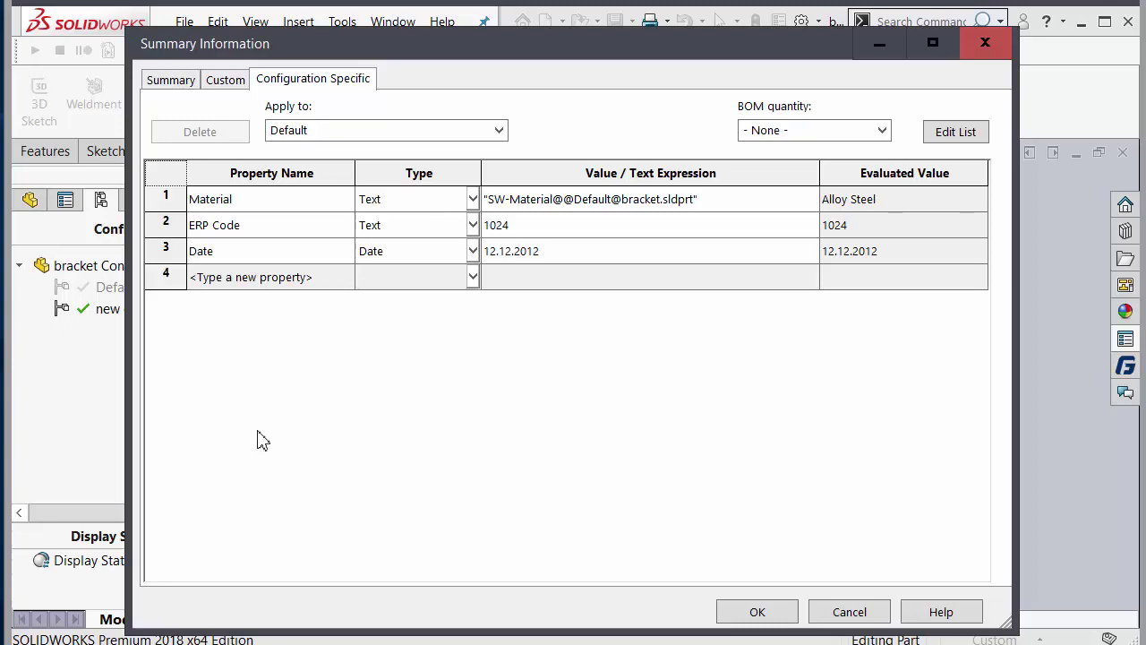
- Change the Date value in the bracket's custom properties to 12/12/12
{"action": "left_click", "coordinate": [227, 83]}
{"action": "left_click", "coordinate": [508, 259]}
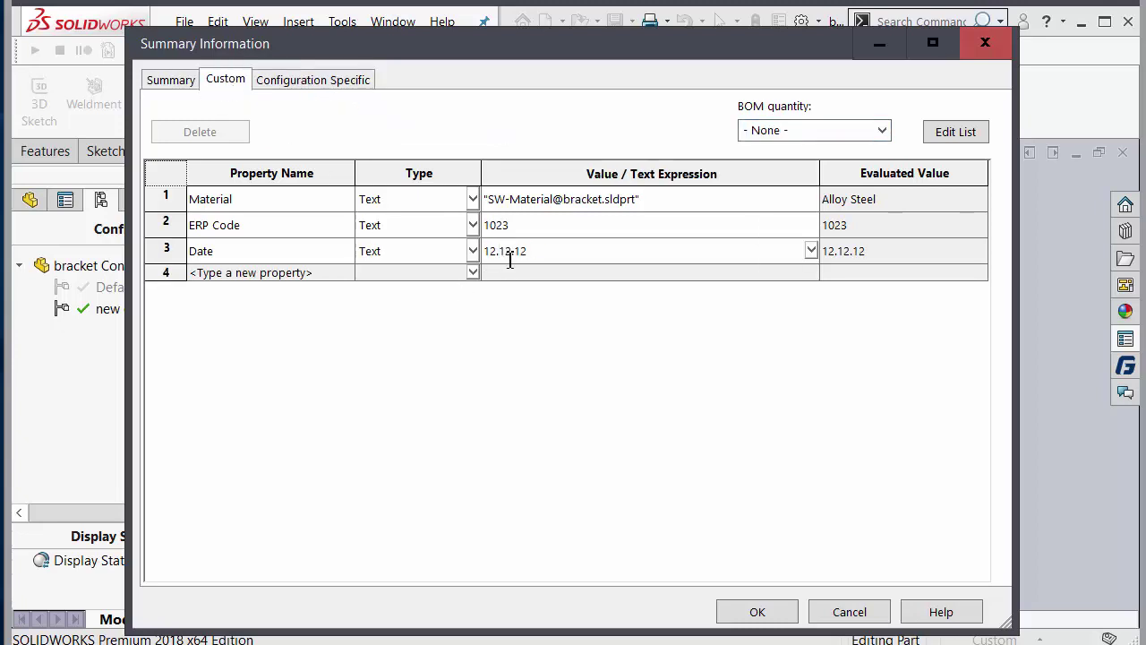
{"action": "key", "text": "Delete"}
{"action": "type", "text": "/"}
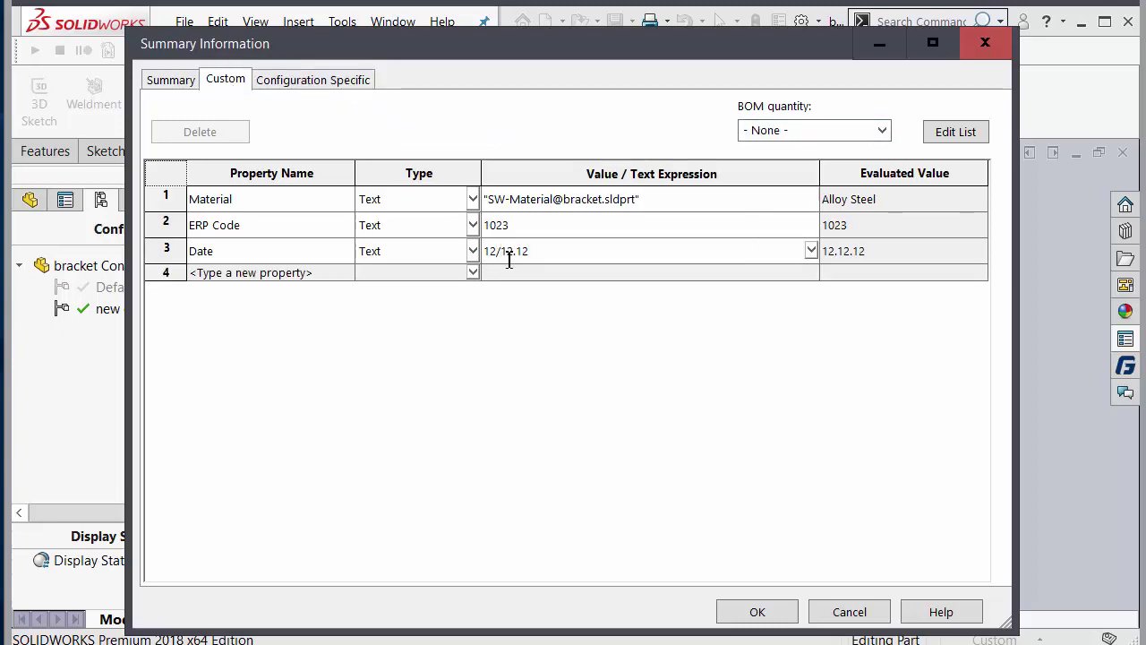
{"action": "left_click", "coordinate": [520, 252]}
{"action": "key", "text": "BackSpace"}
{"action": "type", "text": "/"}
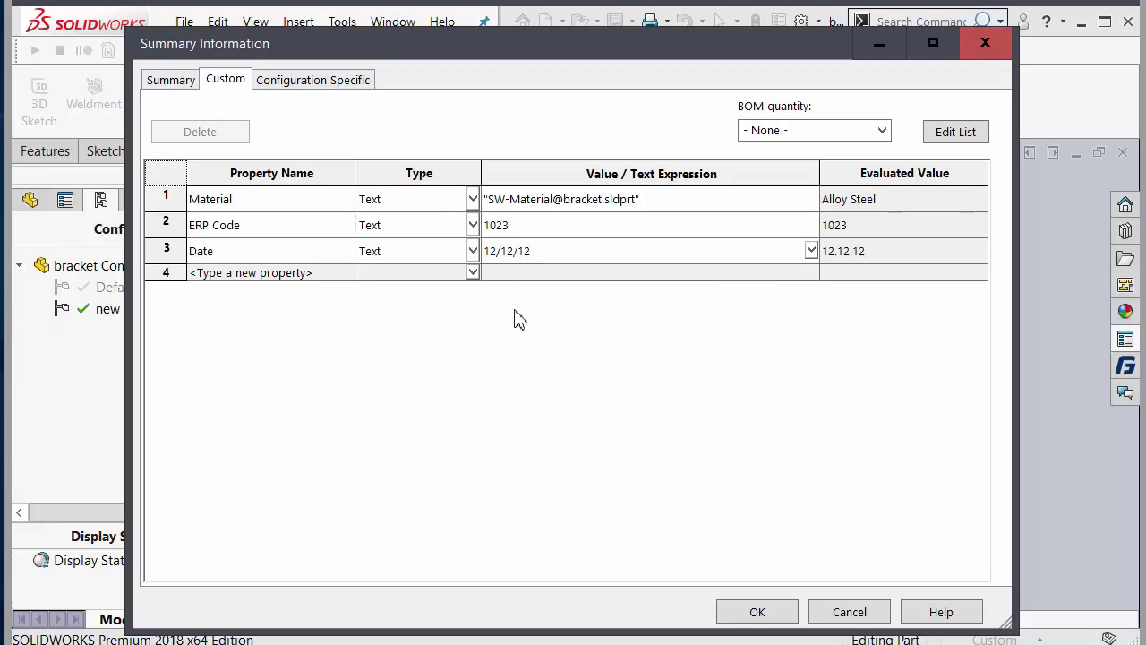
{"action": "left_click", "coordinate": [502, 273]}
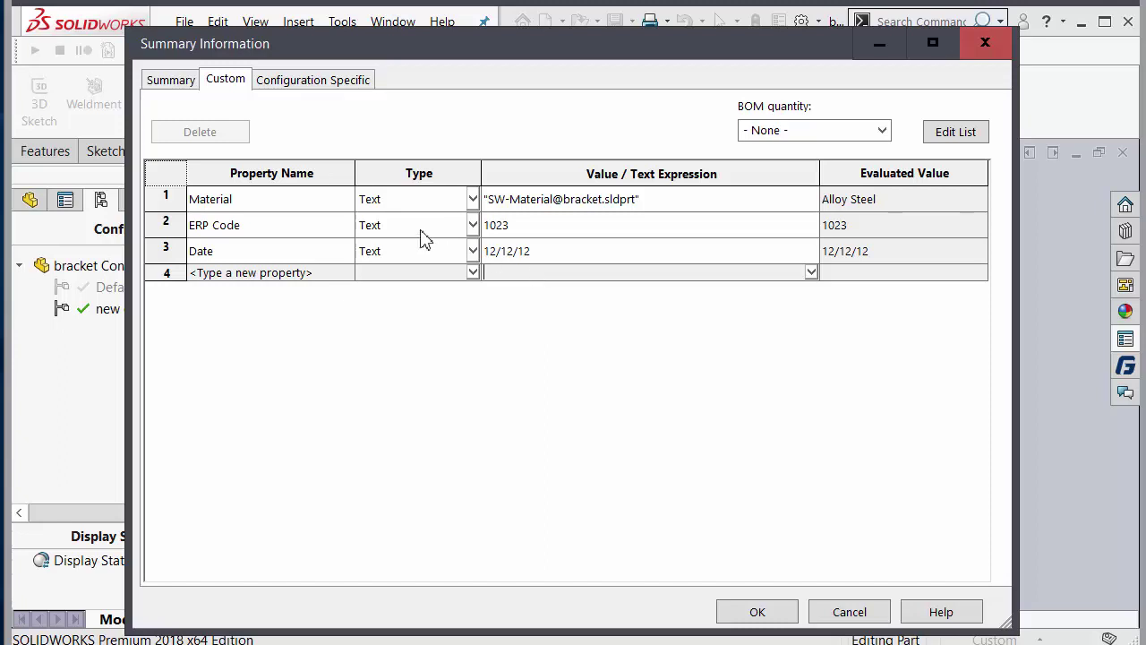
- Compare the Default configuration's specific properties with the bracket's custom properties
{"action": "left_click", "coordinate": [317, 78]}
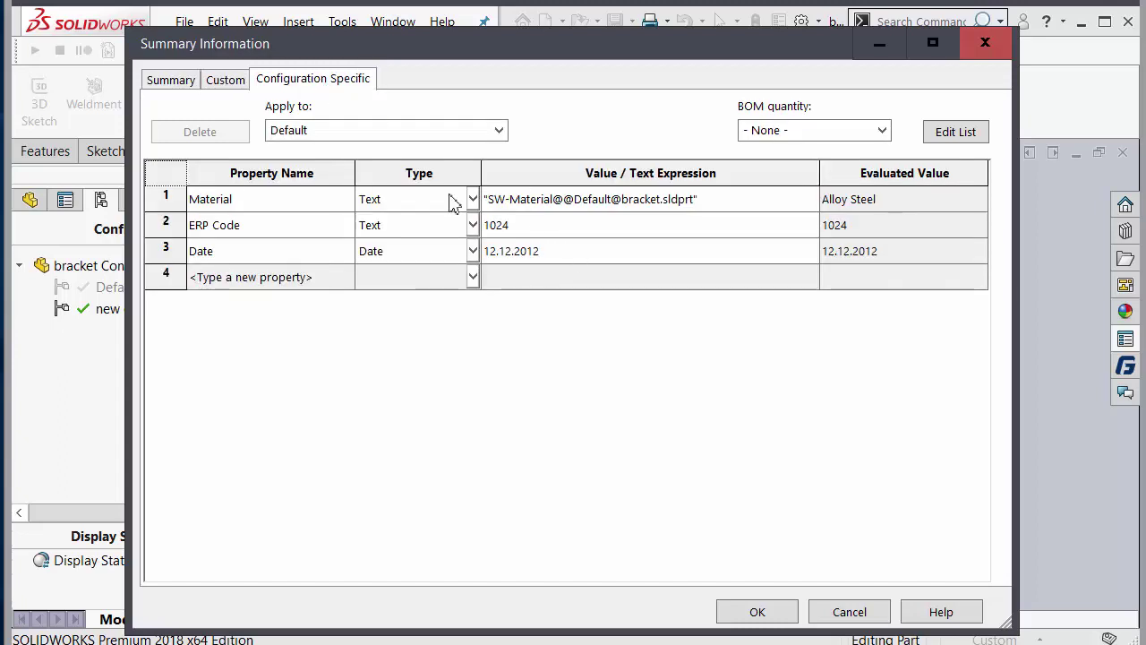
{"action": "left_click", "coordinate": [225, 80]}
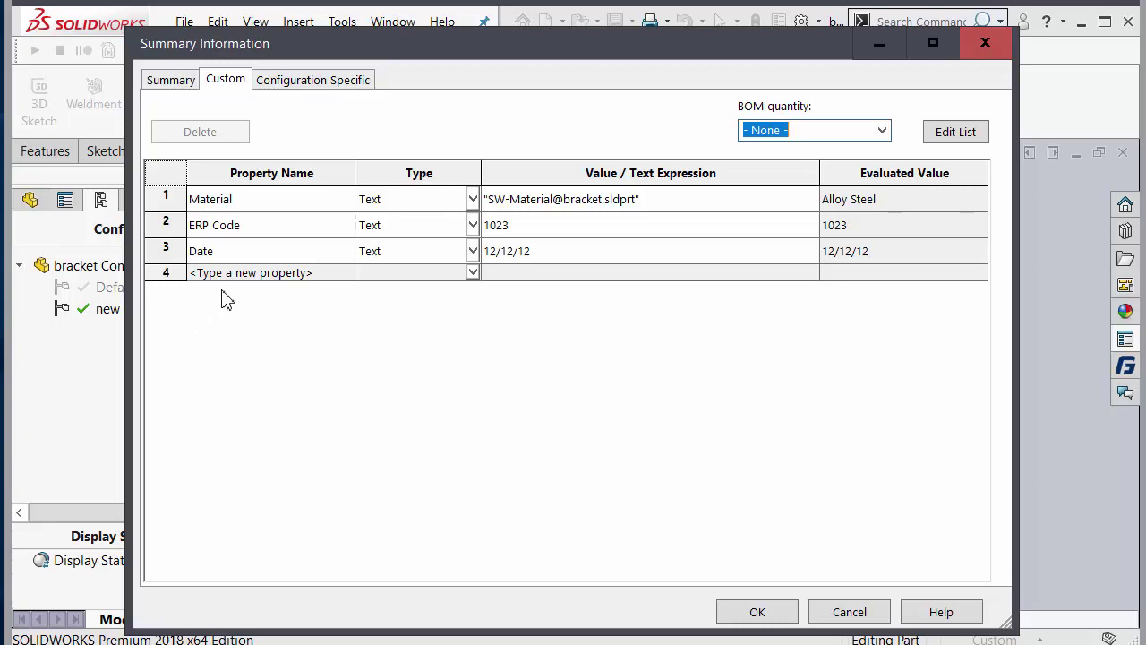
- Accept the bracket's summary information and close the part file
{"action": "left_click", "coordinate": [424, 293]}
{"action": "left_click", "coordinate": [420, 273]}
{"action": "left_click", "coordinate": [325, 302]}
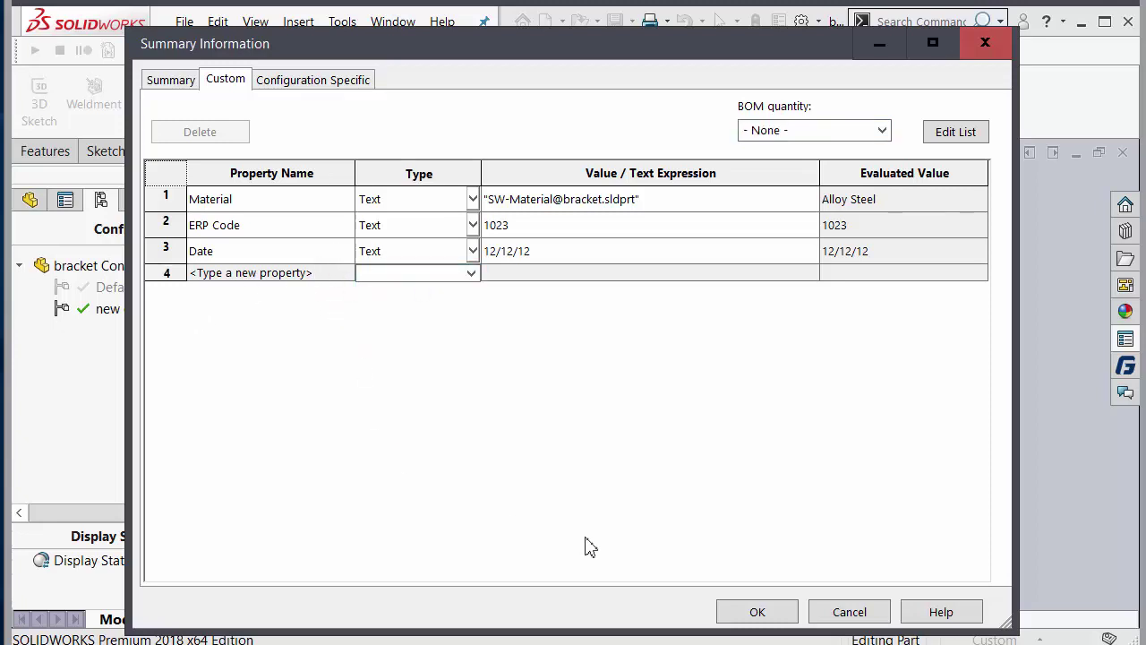
{"action": "left_click", "coordinate": [730, 616]}
{"action": "left_click", "coordinate": [730, 616]}
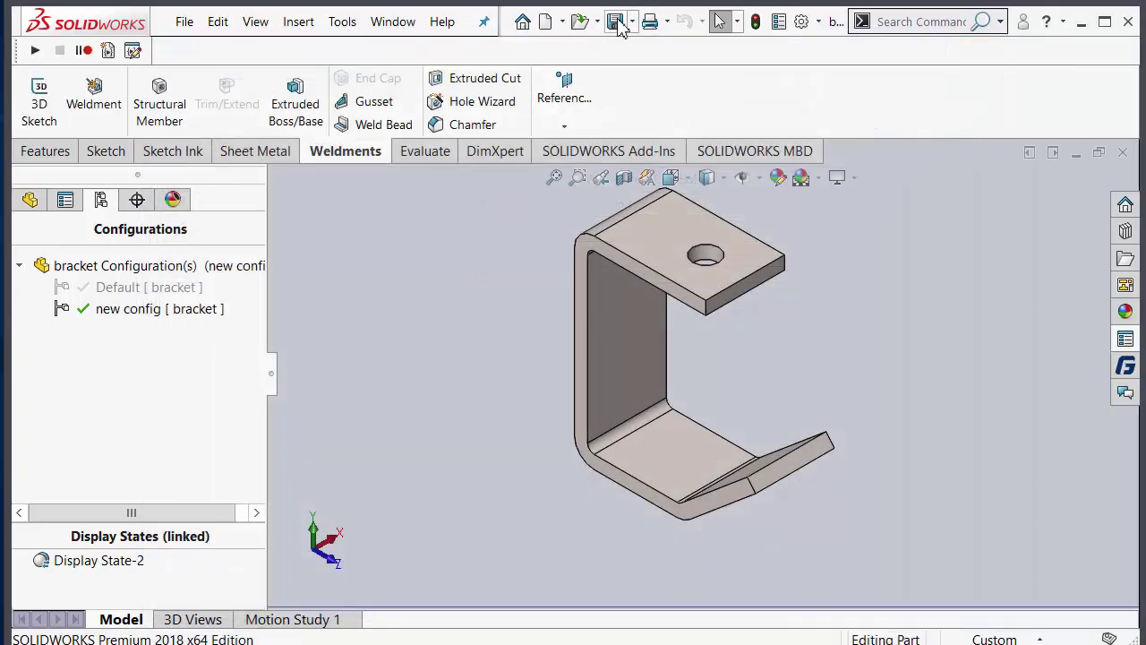
{"action": "left_click", "coordinate": [1126, 157]}
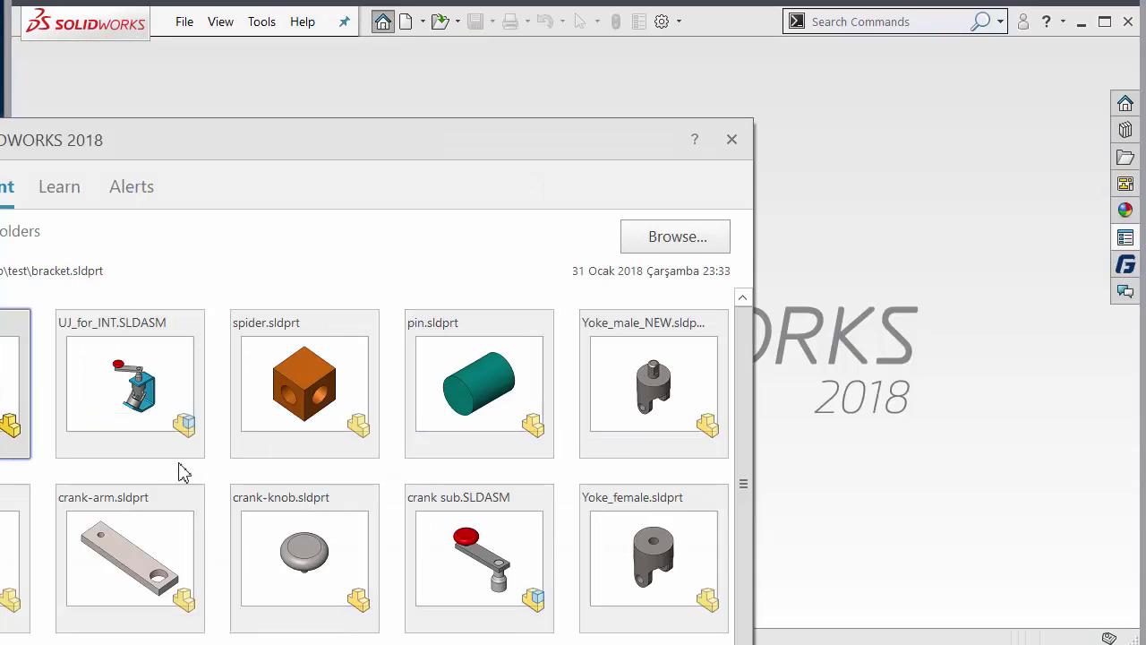
{"action": "key", "text": "Escape"}
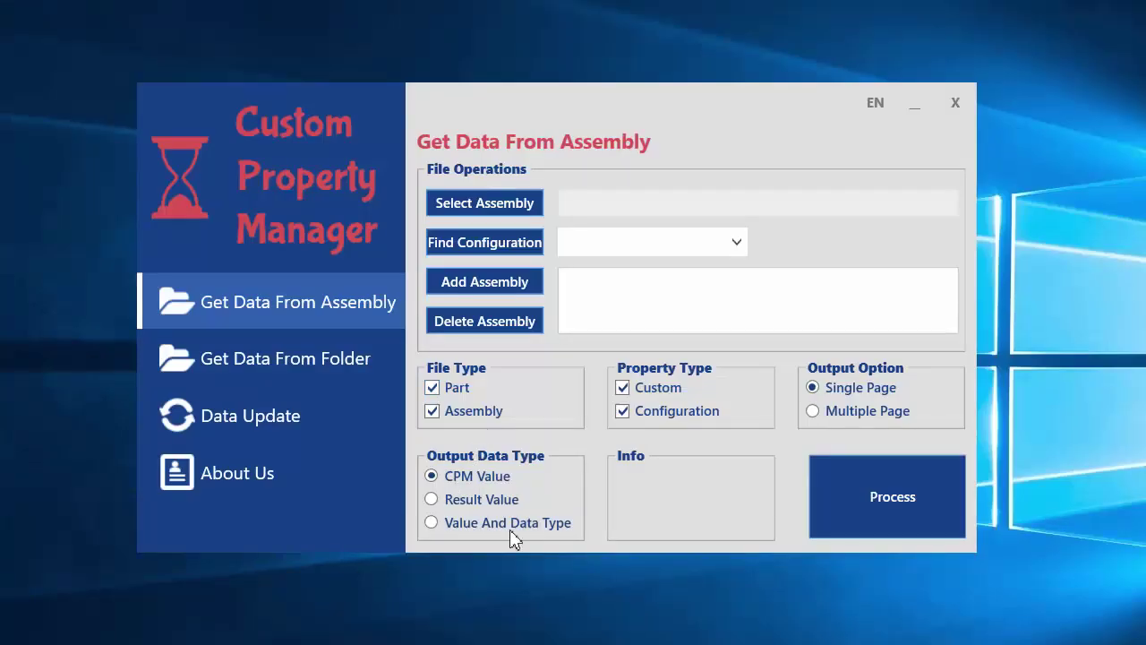
- In Custom Property Manager, set the output data type to Value And Data Type and load UJ_for_INT.SLDASM with its configurations
{"action": "left_click", "coordinate": [504, 525]}
{"action": "left_click", "coordinate": [488, 210]}
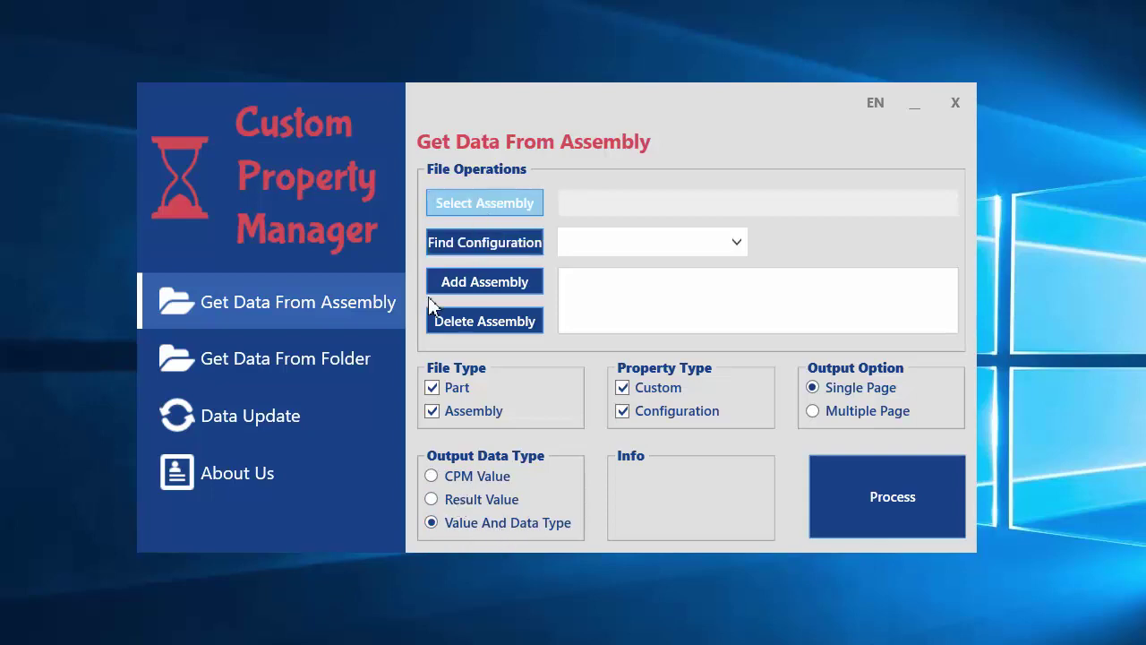
{"action": "double_click", "coordinate": [565, 319]}
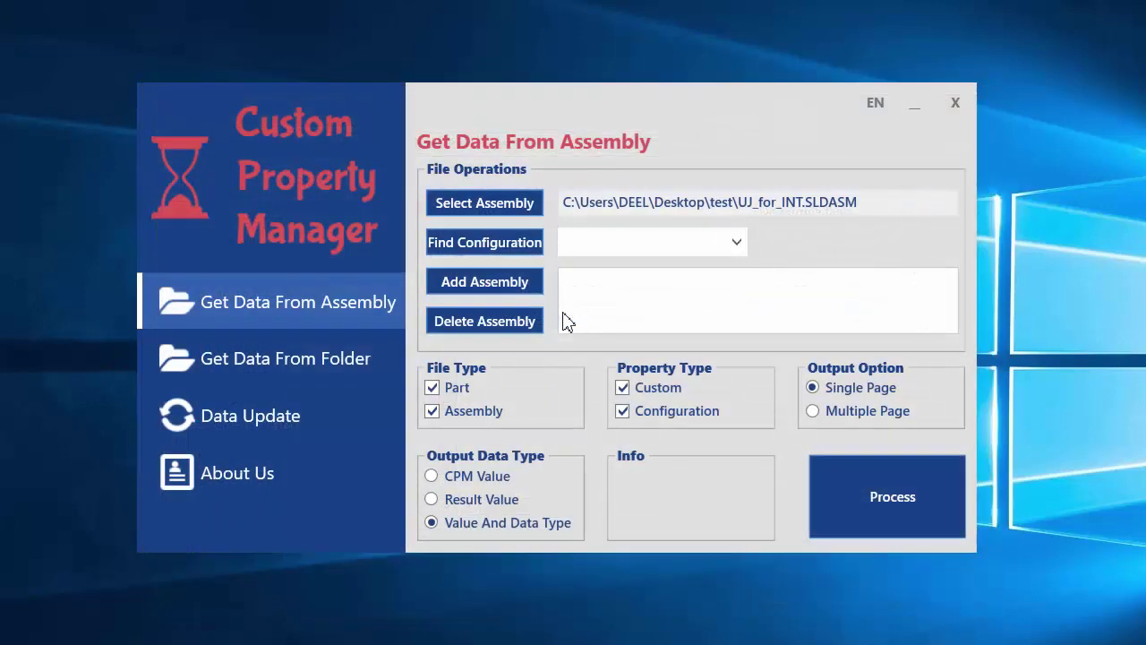
{"action": "left_click", "coordinate": [501, 243]}
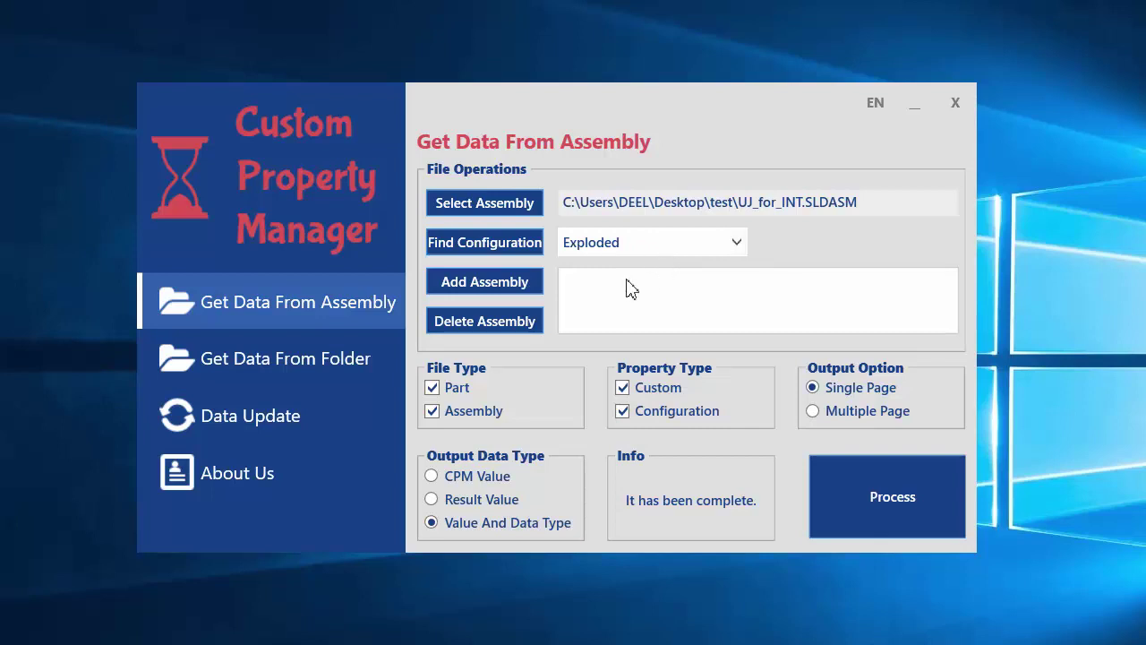
- Choose the Default configuration of UJ_for_INT.SLDASM and add it to the assembly list
{"action": "left_click", "coordinate": [602, 256]}
{"action": "left_click", "coordinate": [603, 256]}
{"action": "left_click", "coordinate": [605, 254]}
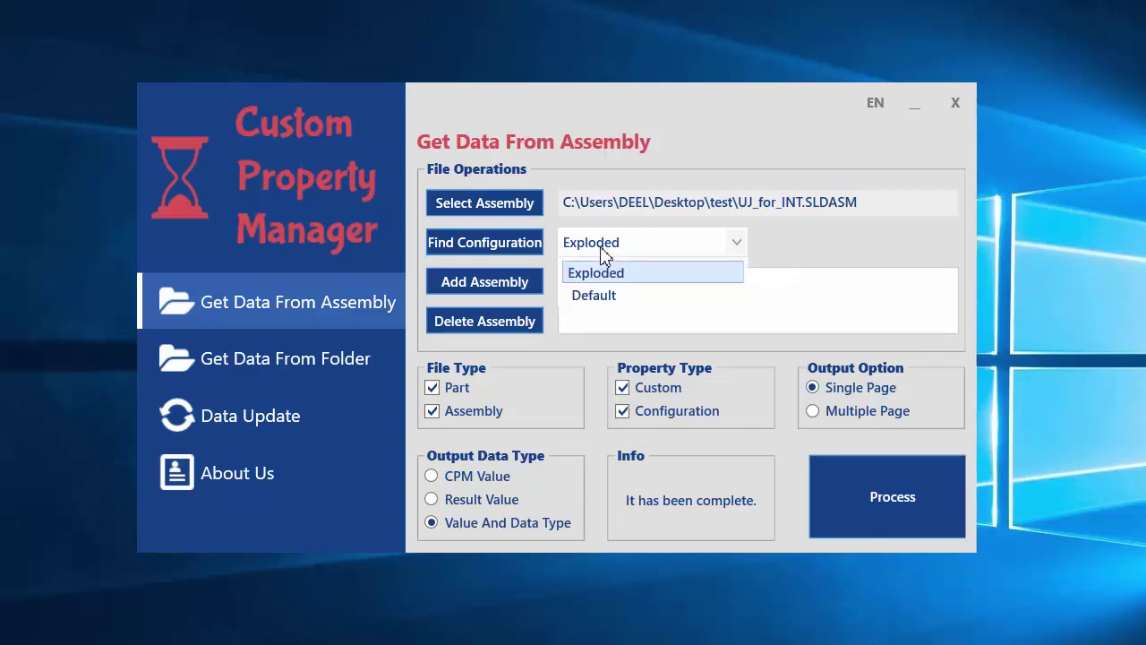
{"action": "left_click", "coordinate": [612, 306]}
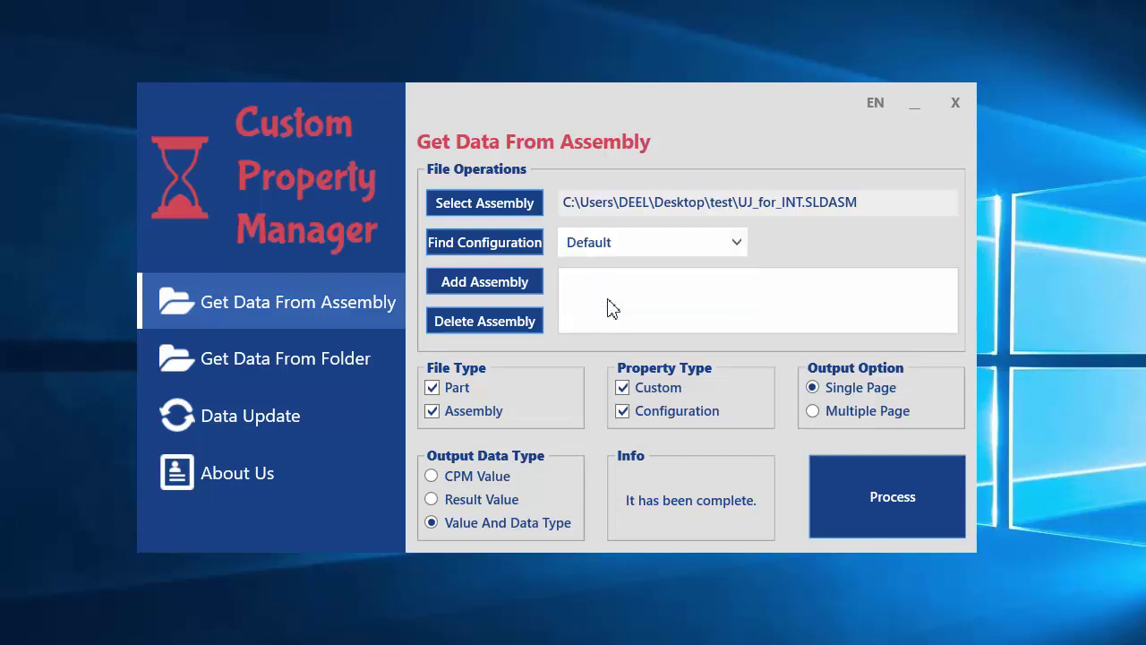
{"action": "left_click", "coordinate": [591, 244]}
{"action": "left_click", "coordinate": [593, 295]}
{"action": "left_click", "coordinate": [727, 247]}
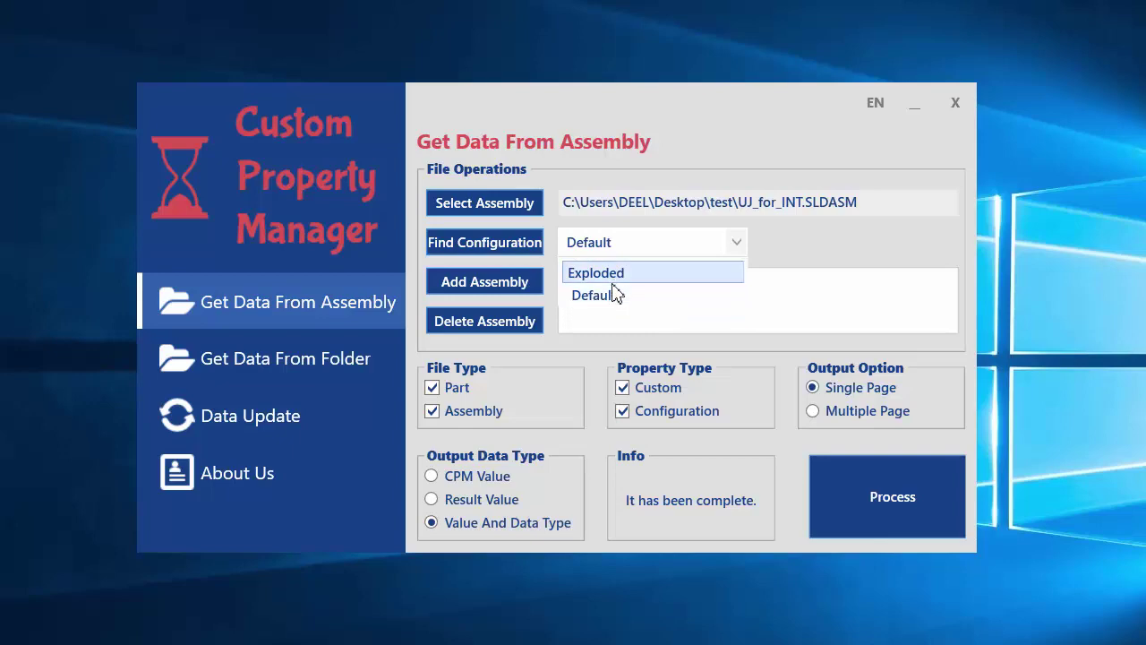
{"action": "left_click", "coordinate": [613, 295]}
{"action": "left_click", "coordinate": [507, 286]}
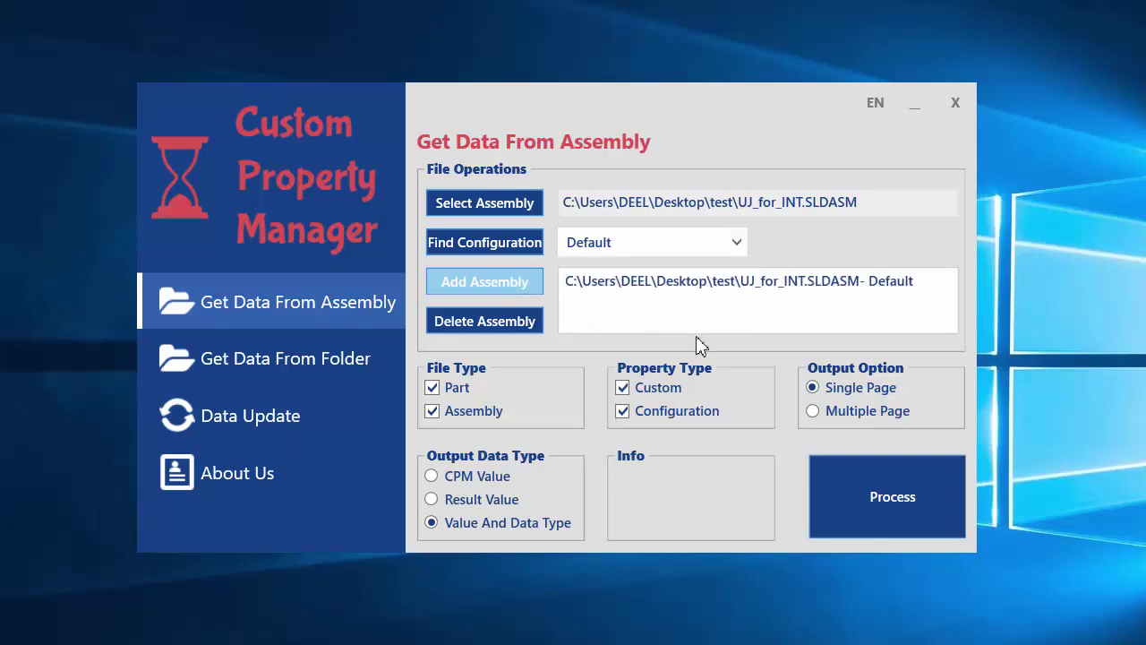
- Select crank sub.SLDASM, find its configurations and add its Default configuration to the assembly list
{"action": "left_click", "coordinate": [485, 202]}
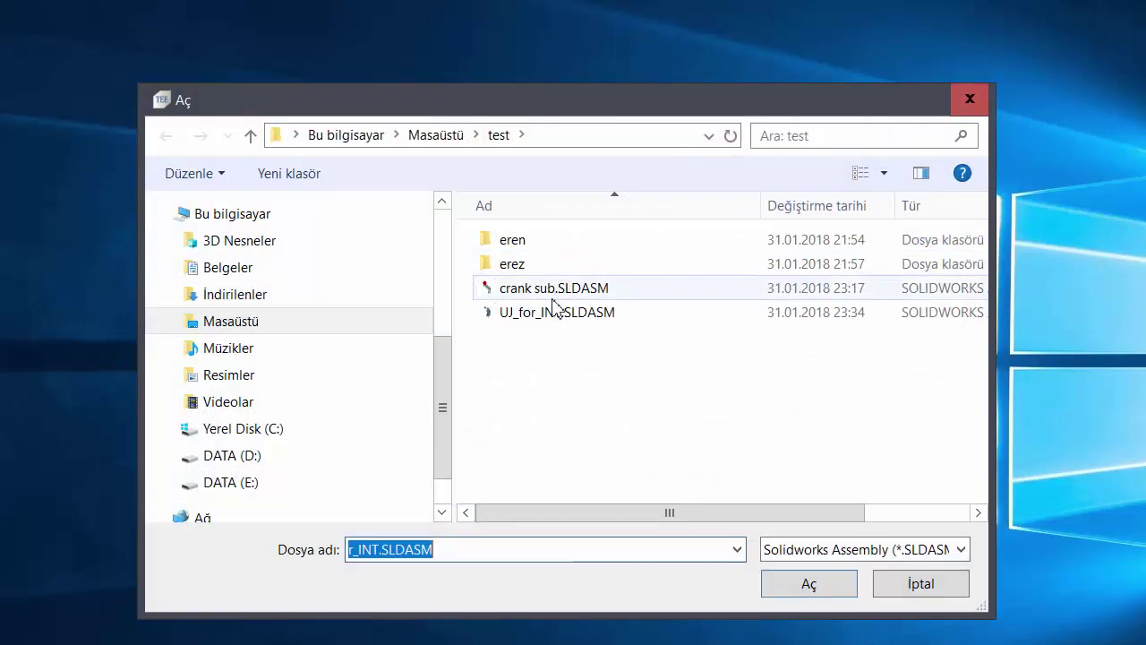
{"action": "double_click", "coordinate": [538, 312]}
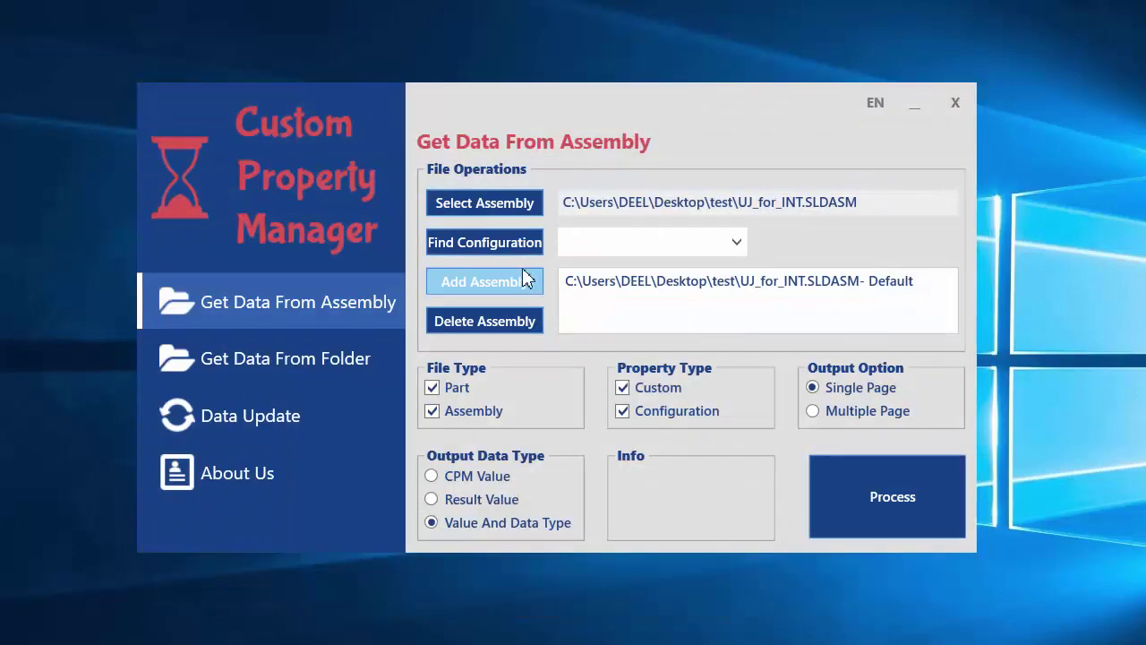
{"action": "left_click", "coordinate": [511, 206]}
{"action": "double_click", "coordinate": [558, 289]}
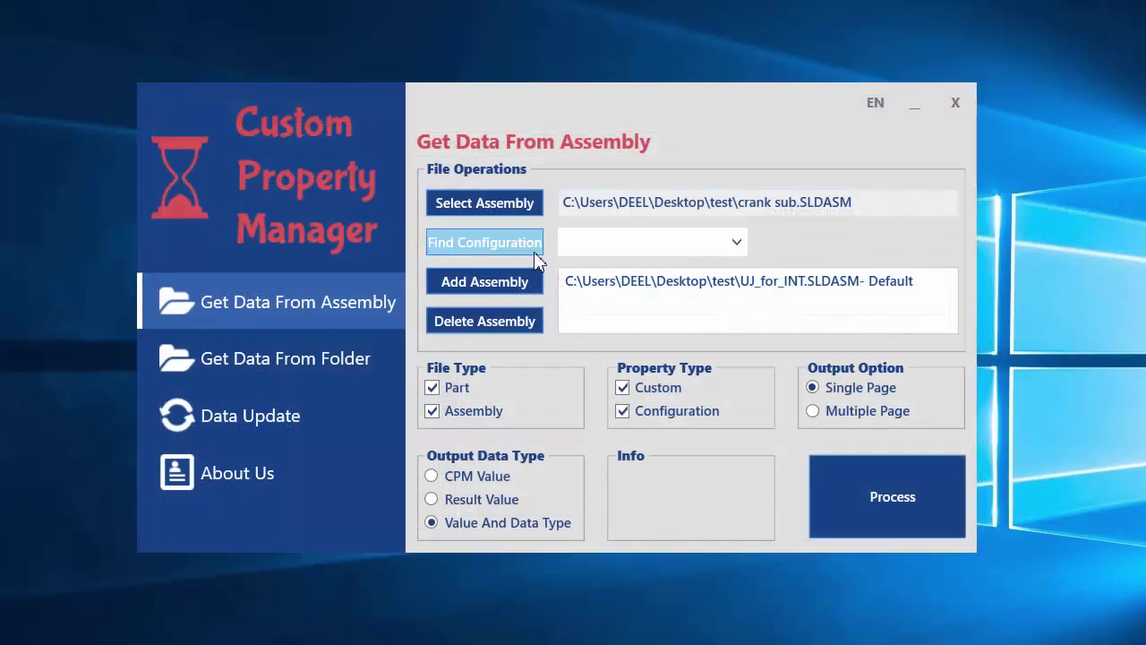
{"action": "left_click", "coordinate": [529, 243]}
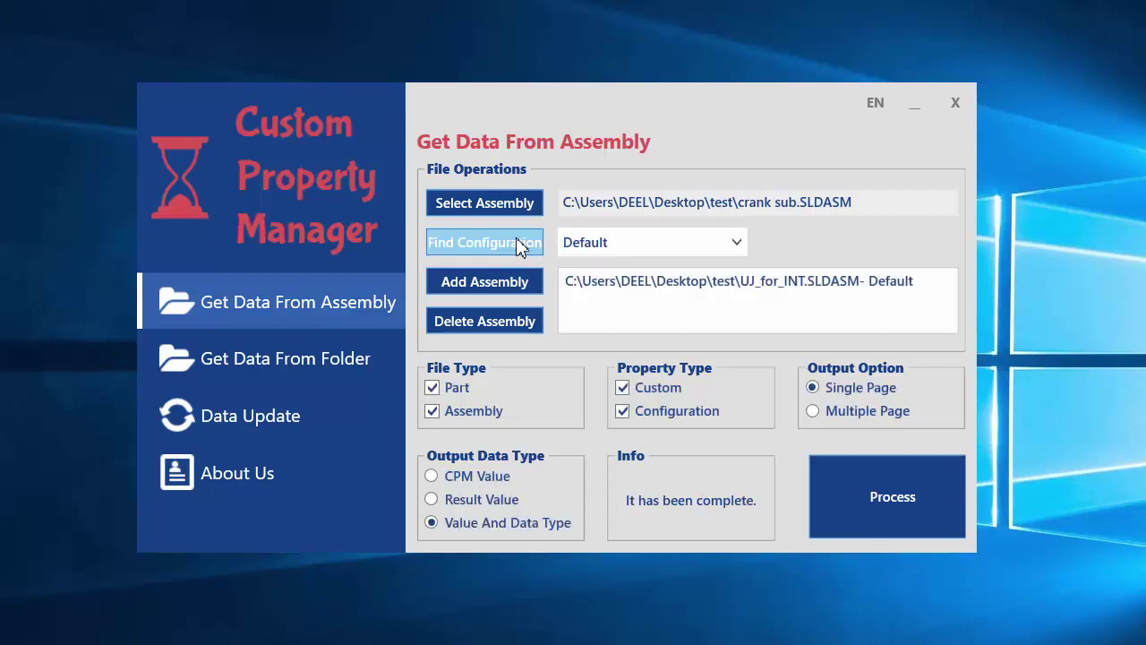
{"action": "left_click", "coordinate": [742, 249]}
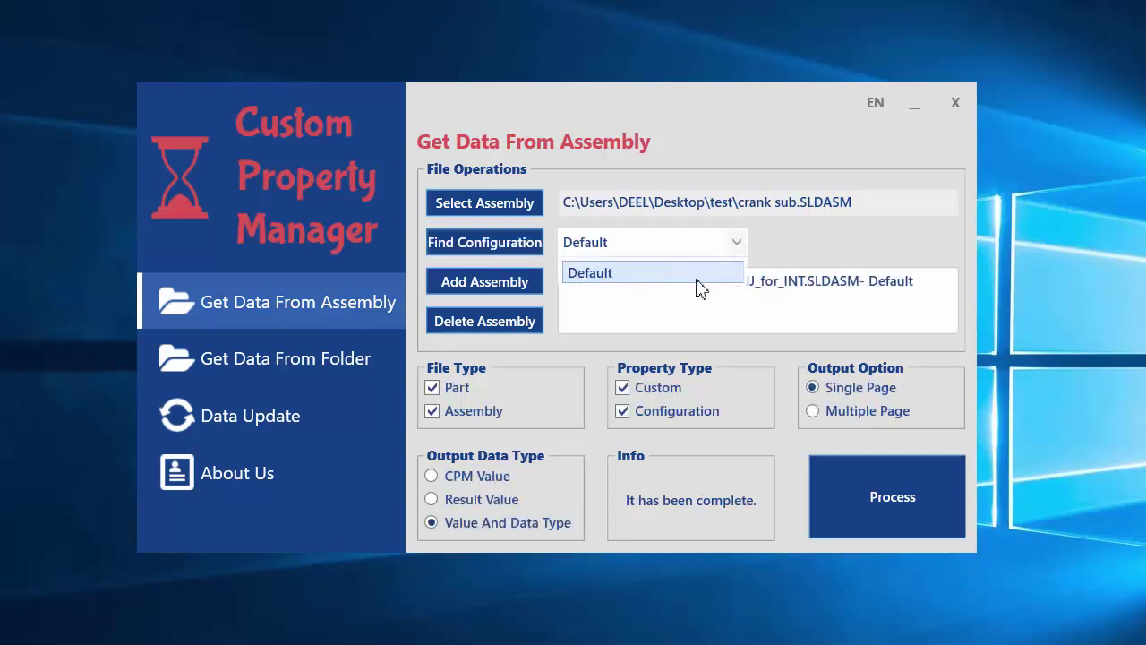
{"action": "left_click", "coordinate": [696, 285]}
{"action": "left_click", "coordinate": [483, 292]}
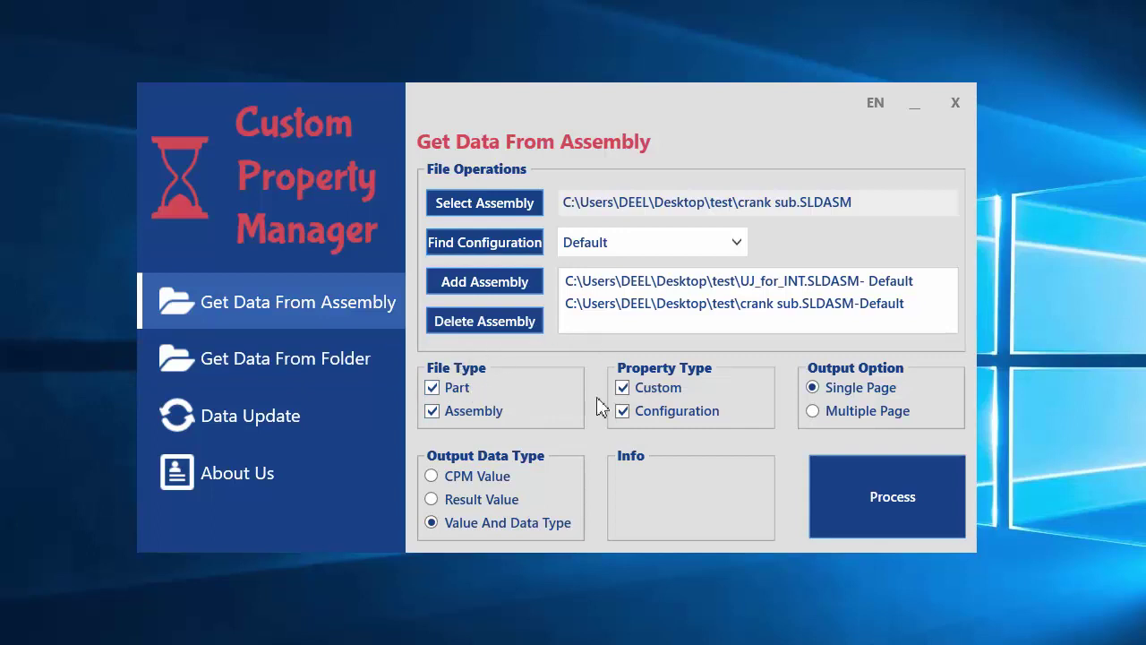
- Set the output data type to CPM Value and process the listed assemblies
{"action": "left_click", "coordinate": [500, 477]}
{"action": "left_click", "coordinate": [847, 508]}
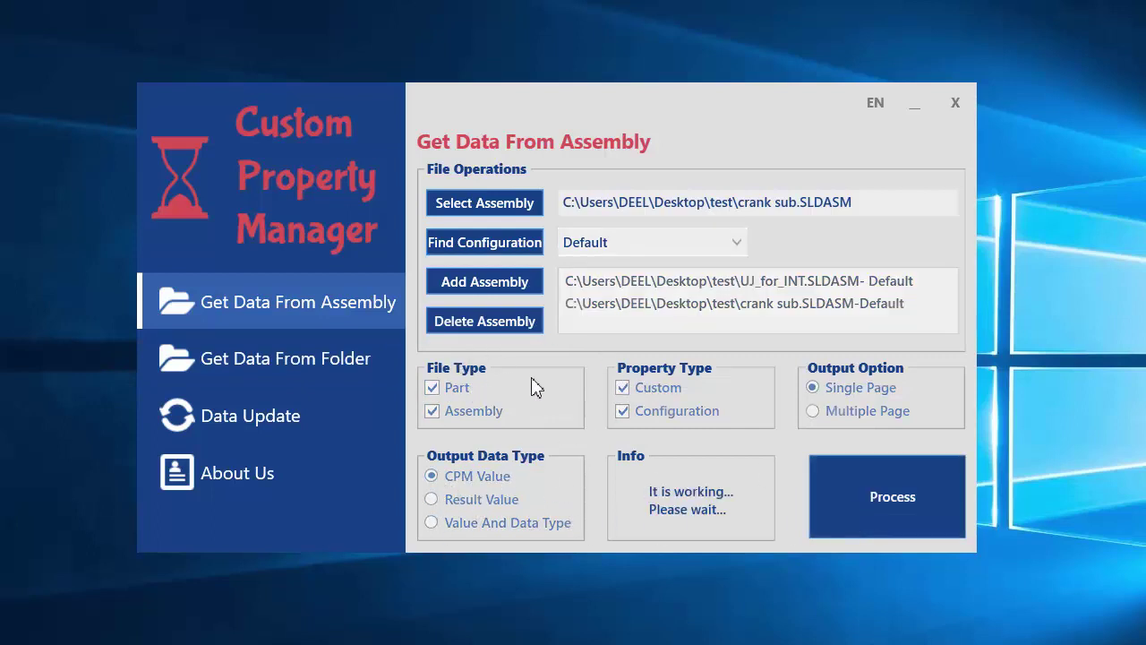
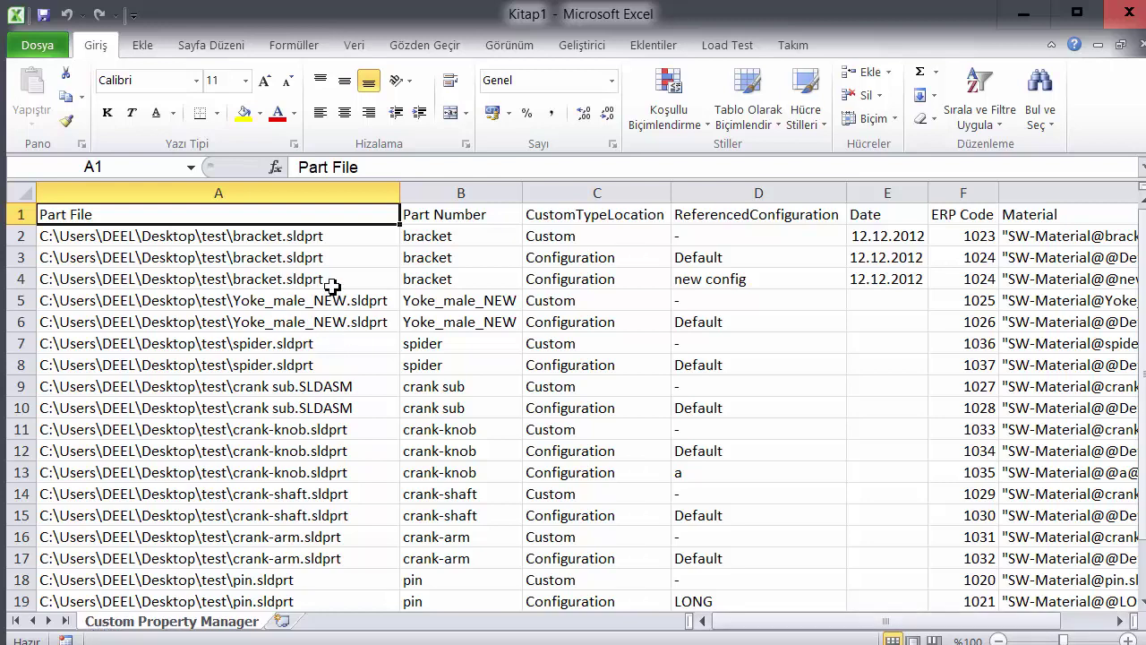
- Examine the Part File, Part Number, CustomTypeLocation and ReferencedConfiguration columns of the exported Excel sheet
{"action": "left_click", "coordinate": [605, 219]}
{"action": "left_click", "coordinate": [756, 221]}
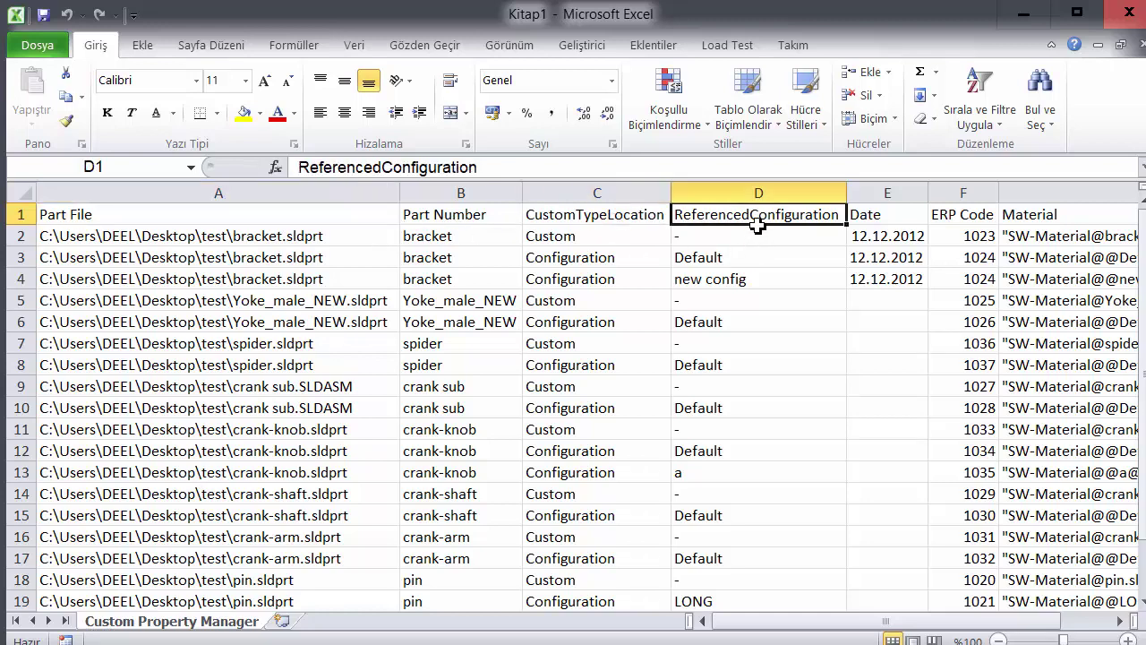
{"action": "left_click", "coordinate": [758, 327]}
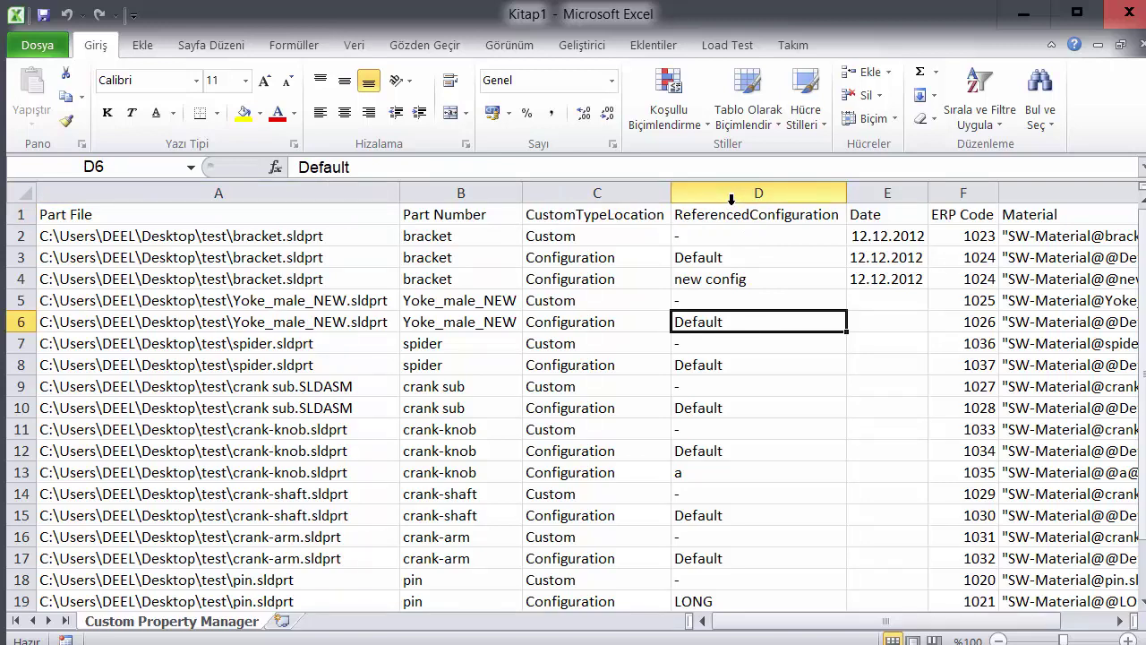
{"action": "left_click", "coordinate": [736, 388]}
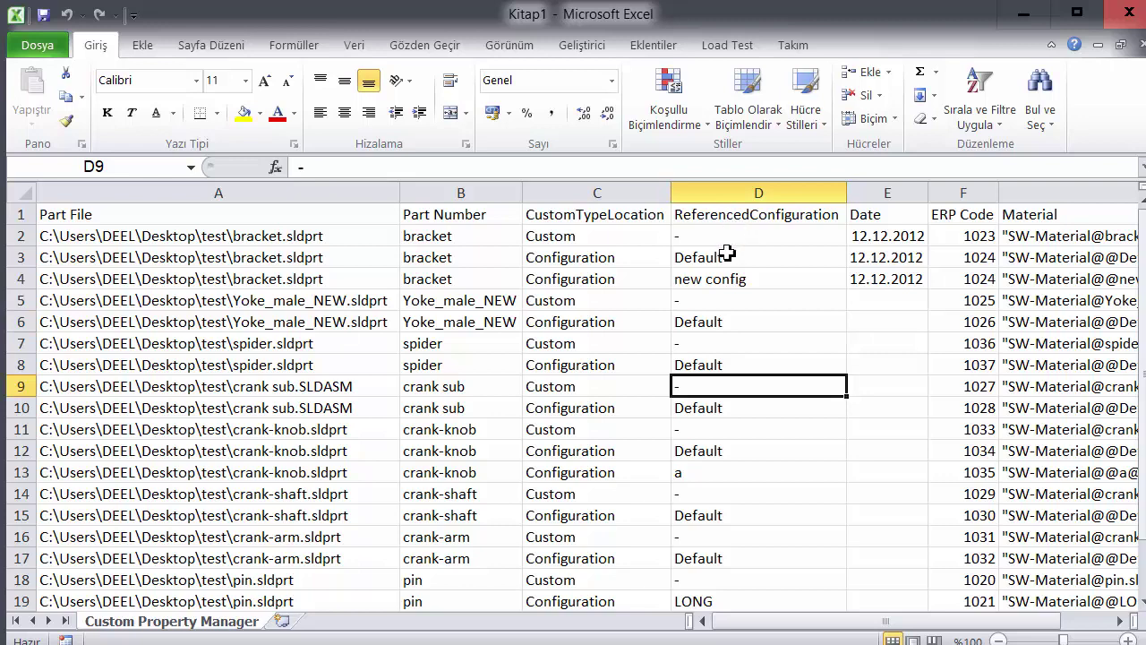
{"action": "left_click_drag", "start_coordinate": [730, 206], "coordinate": [116, 300]}
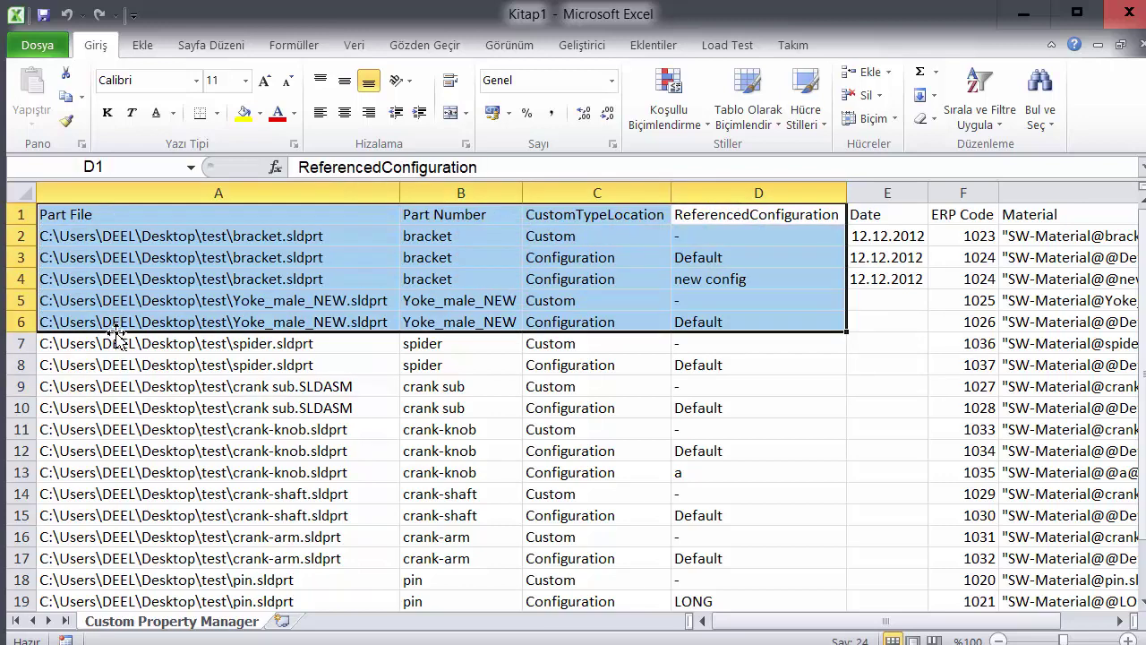
{"action": "left_click", "coordinate": [428, 405]}
{"action": "left_click_drag", "start_coordinate": [187, 217], "coordinate": [729, 422]}
{"action": "left_click", "coordinate": [729, 427]}
{"action": "scroll", "coordinate": [742, 325], "scroll_direction": "up", "scroll_amount": 1}
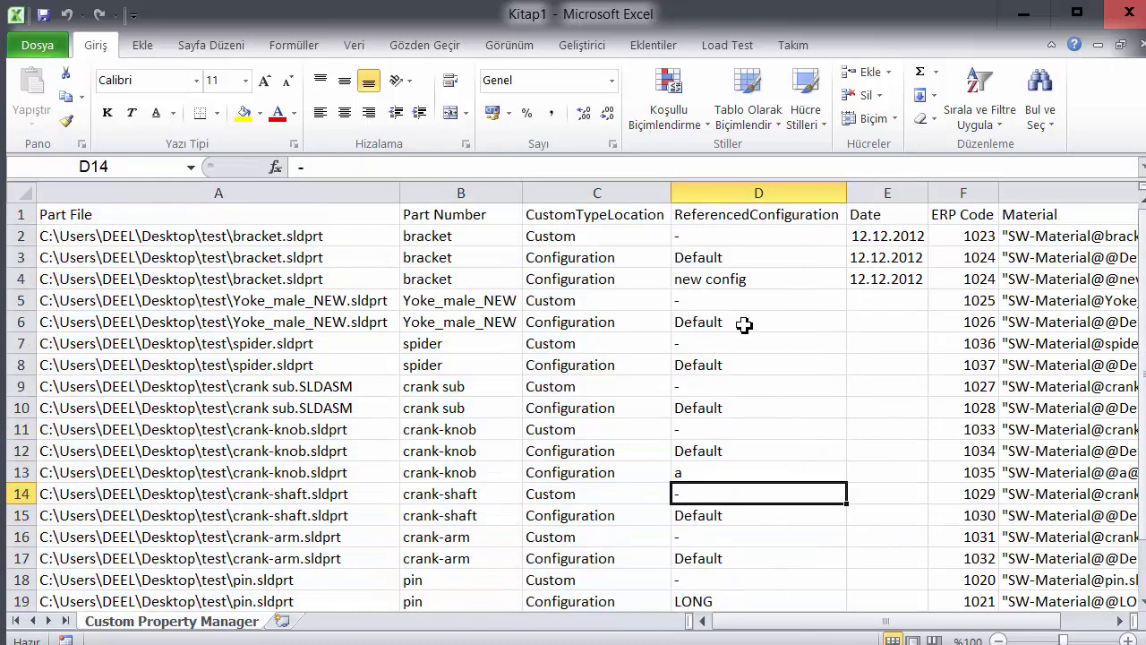
{"action": "left_click", "coordinate": [652, 302]}
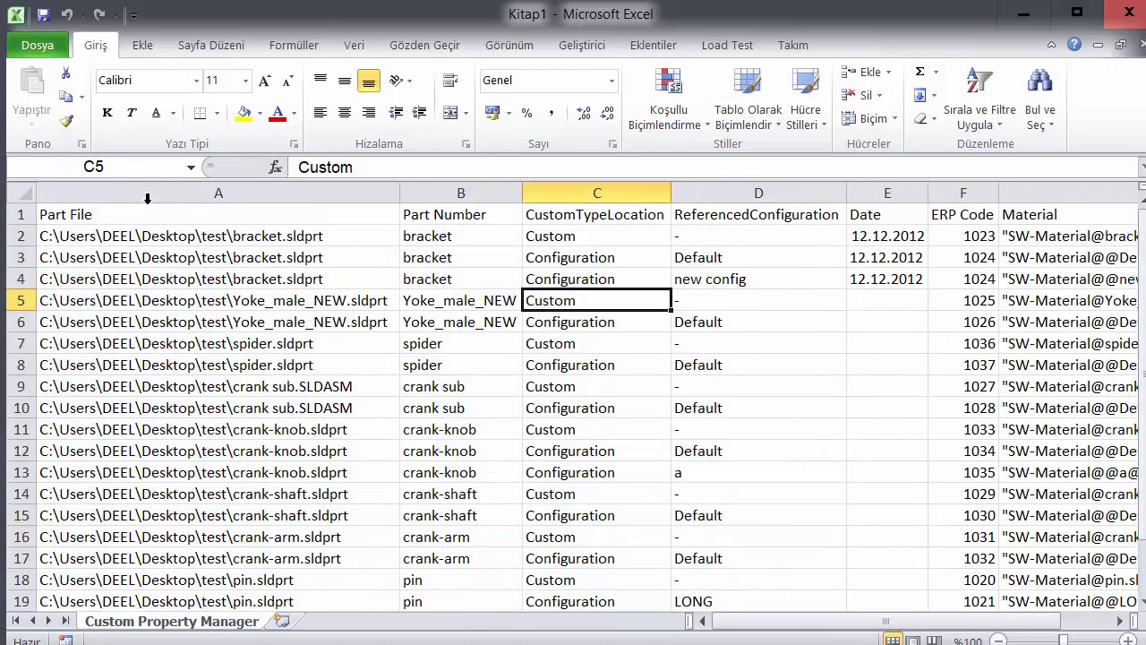
{"action": "left_click", "coordinate": [222, 242]}
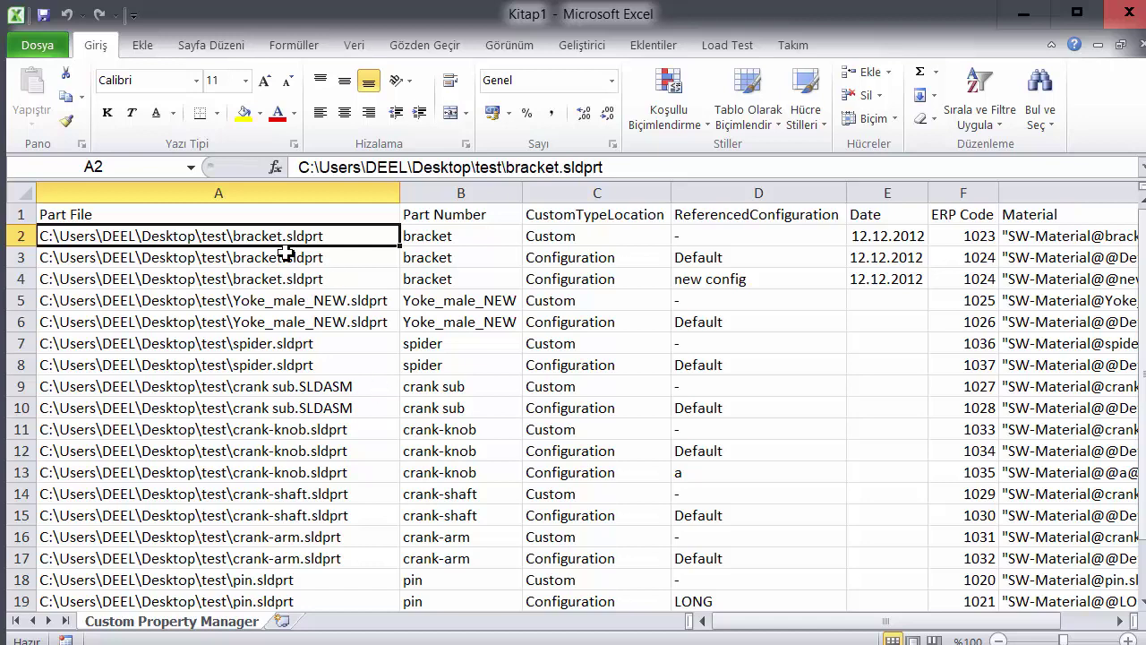
{"action": "left_click", "coordinate": [493, 344]}
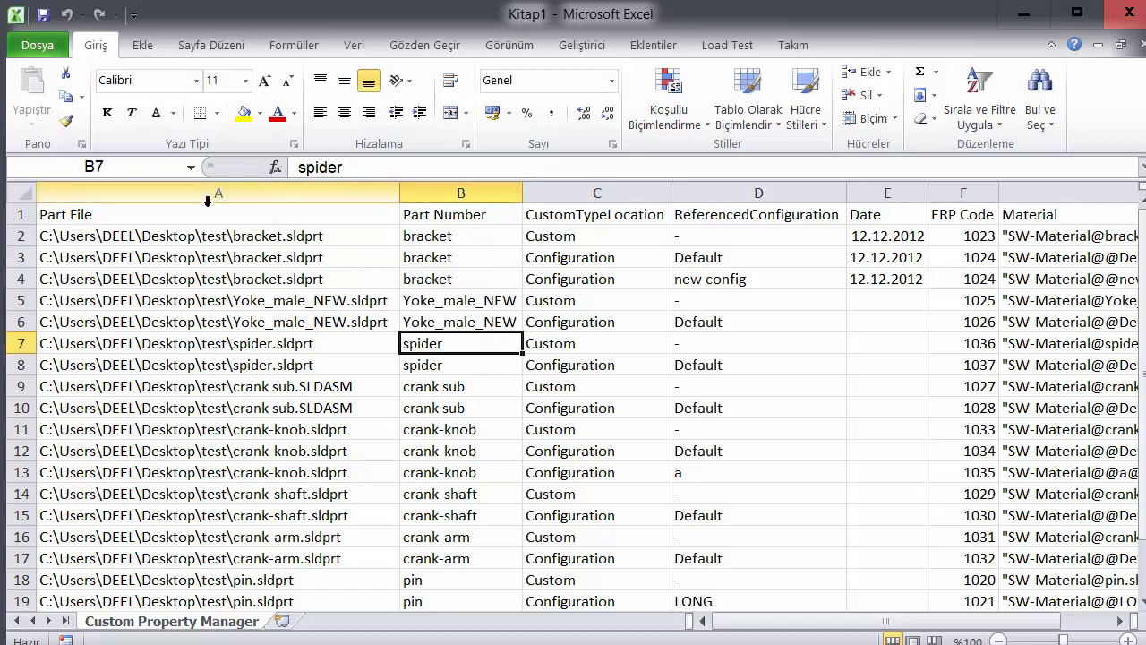
{"action": "left_click_drag", "start_coordinate": [200, 219], "coordinate": [845, 591]}
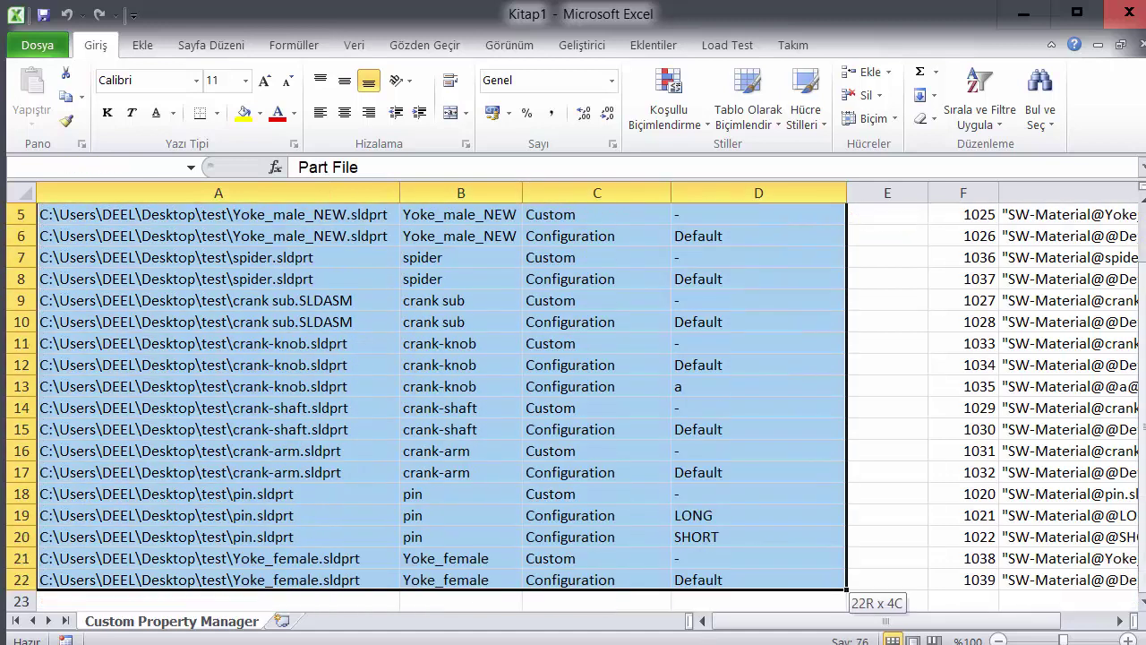
{"action": "left_click_drag", "start_coordinate": [699, 604], "coordinate": [678, 542]}
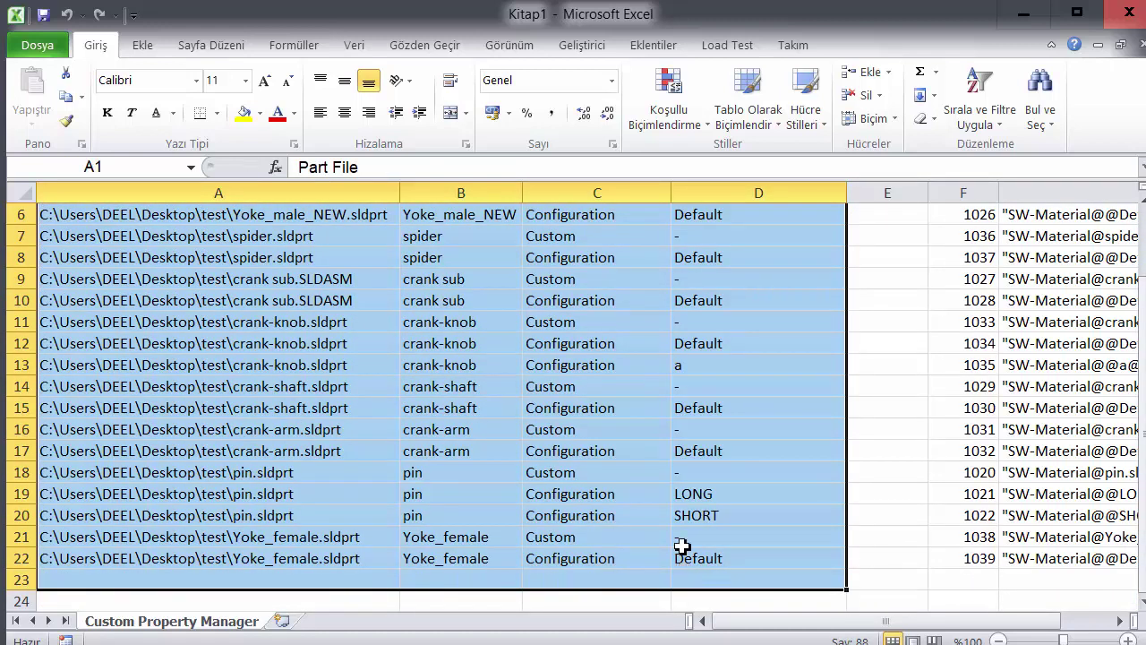
{"action": "scroll", "coordinate": [672, 494], "scroll_direction": "up", "scroll_amount": 2}
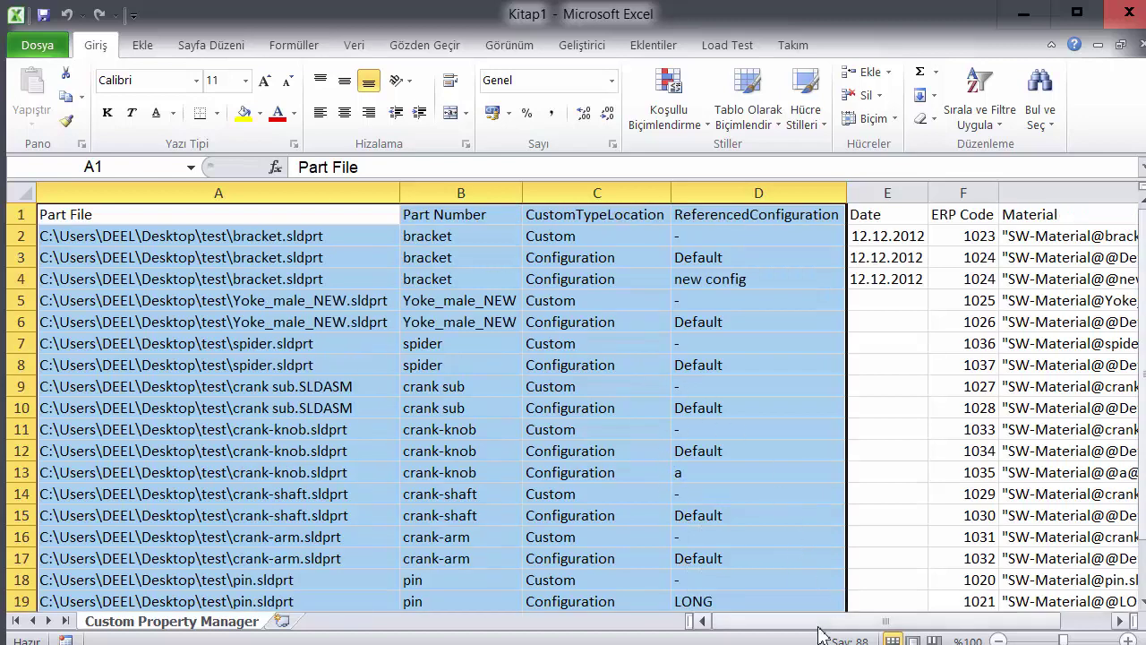
- Examine the Date, ERP Code and Material columns of the exported sheet
{"action": "left_click_drag", "start_coordinate": [833, 622], "coordinate": [904, 622]}
{"action": "left_click", "coordinate": [670, 343]}
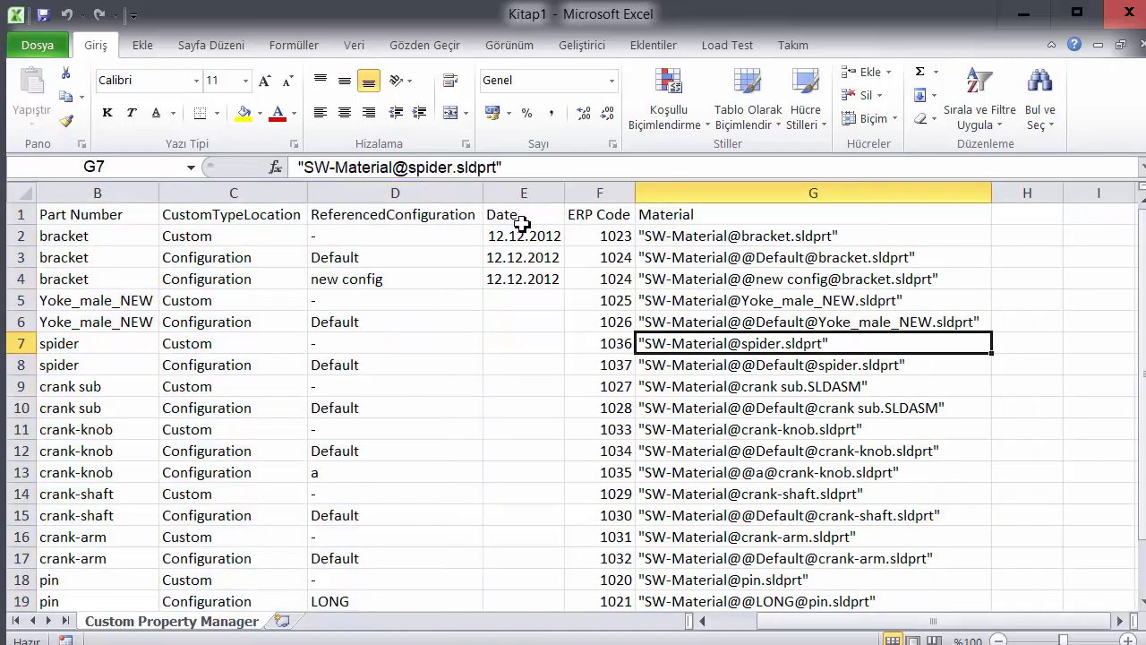
{"action": "scroll", "coordinate": [667, 240], "scroll_direction": "down", "scroll_amount": 4}
{"action": "scroll", "coordinate": [689, 268], "scroll_direction": "up", "scroll_amount": 4}
{"action": "left_click", "coordinate": [679, 221]}
{"action": "left_click", "coordinate": [686, 300]}
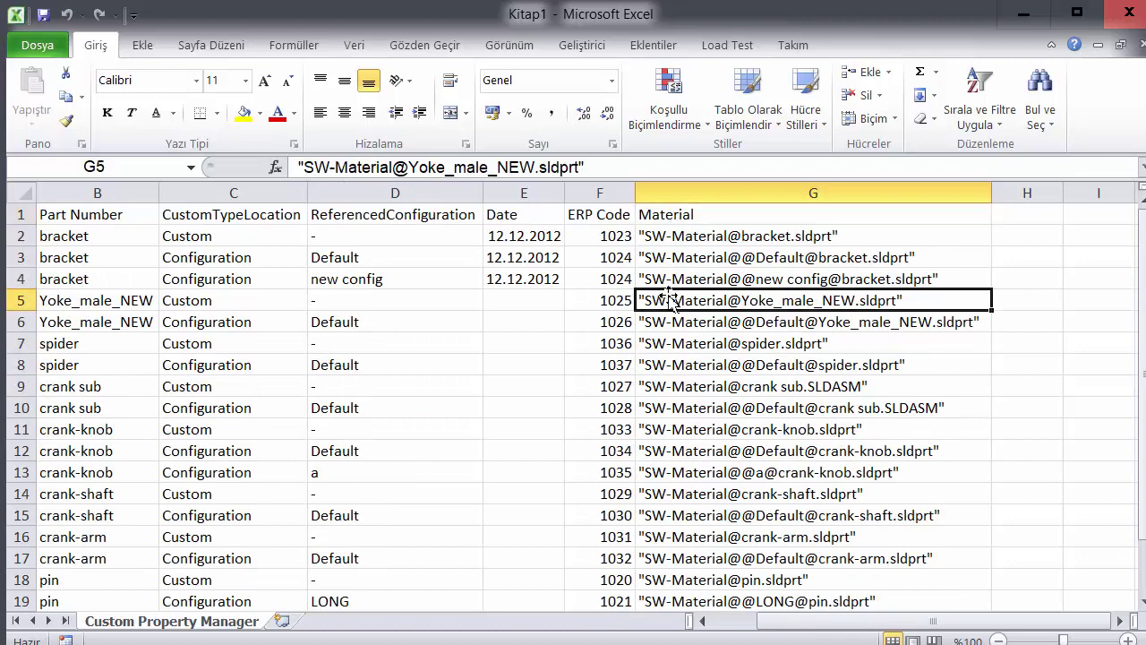
{"action": "left_click", "coordinate": [716, 404]}
{"action": "left_click", "coordinate": [603, 267]}
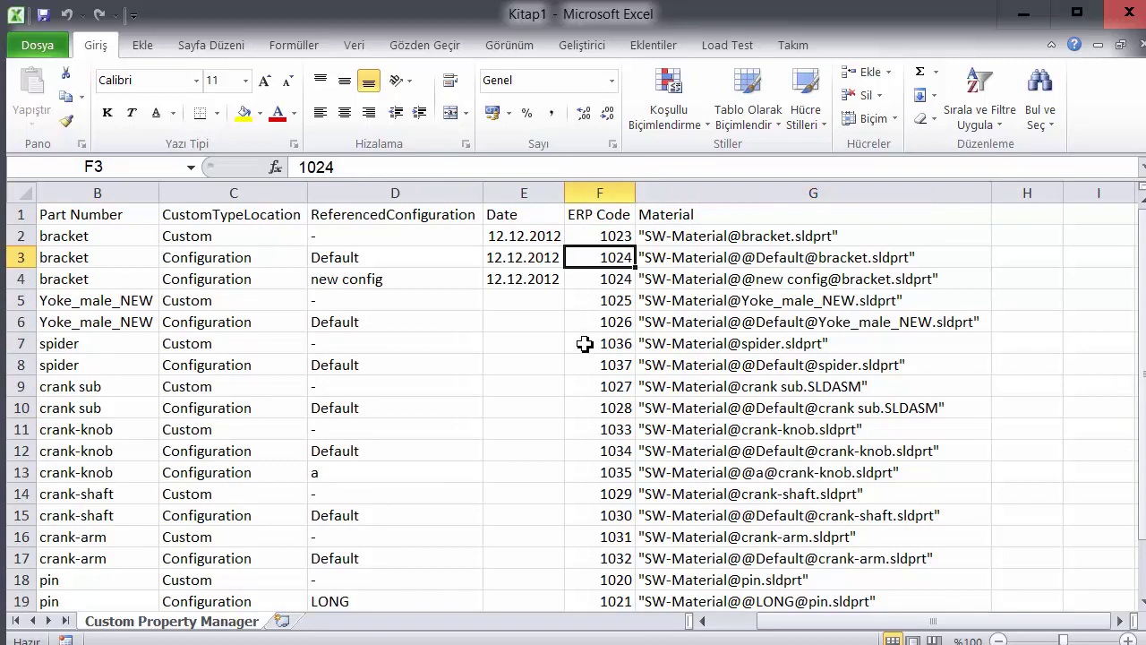
{"action": "left_click", "coordinate": [582, 364]}
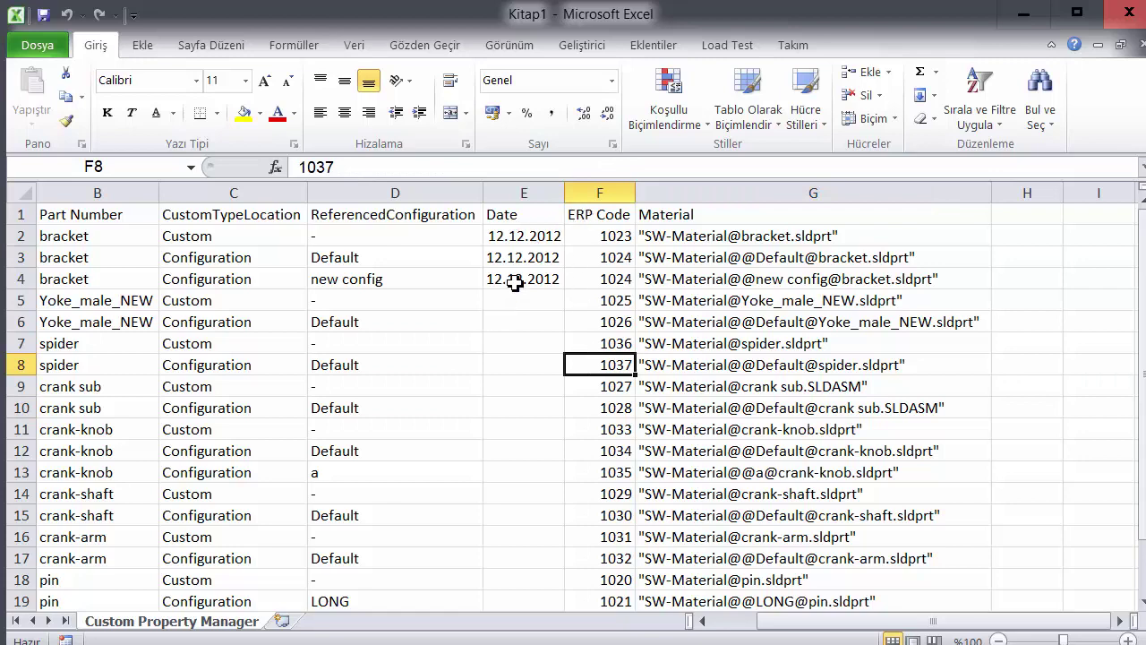
- Save the exported workbook to the desktop as test2.xlsx, replacing the existing file, and close it
{"action": "left_click", "coordinate": [43, 14]}
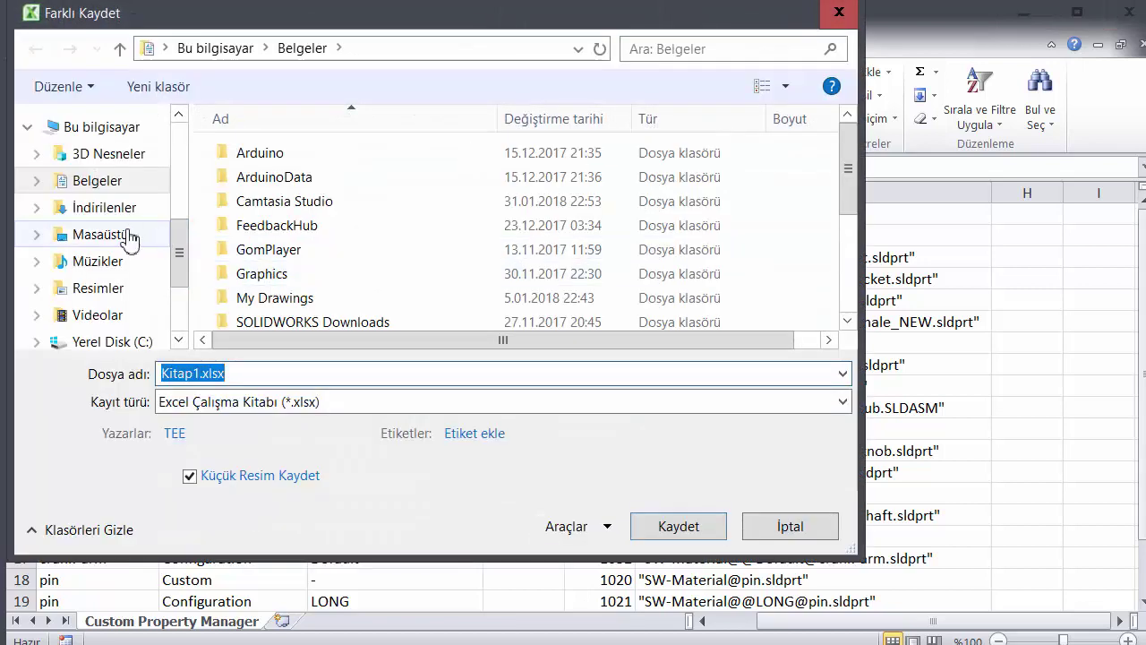
{"action": "left_click", "coordinate": [161, 236]}
{"action": "left_click", "coordinate": [273, 250]}
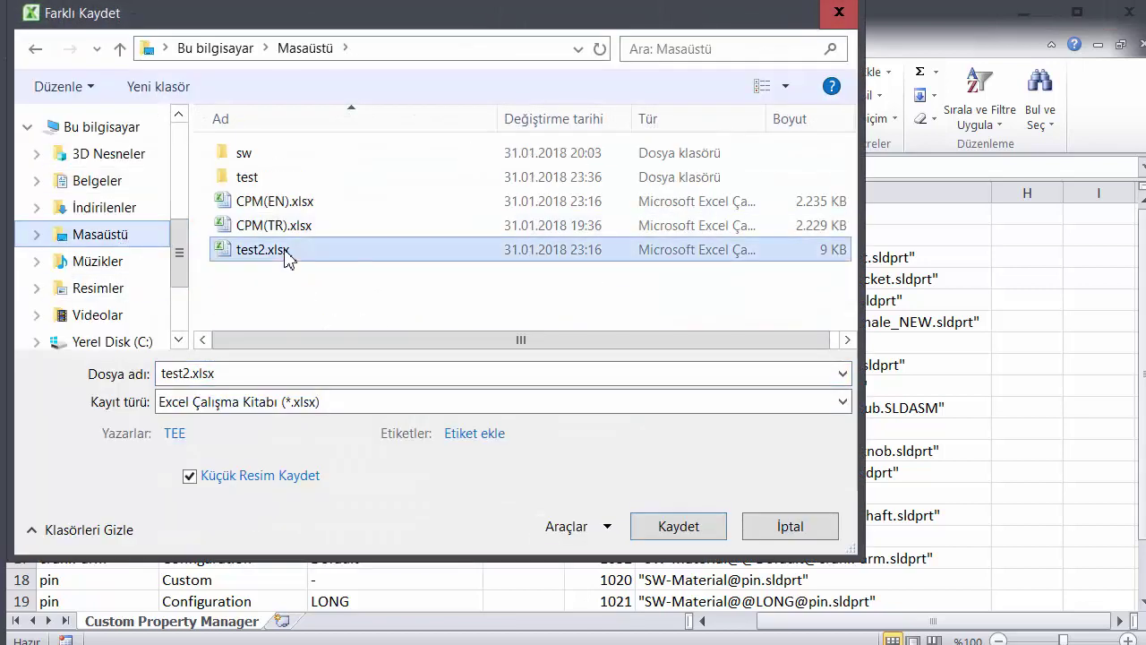
{"action": "left_click", "coordinate": [663, 531]}
{"action": "left_click", "coordinate": [617, 341]}
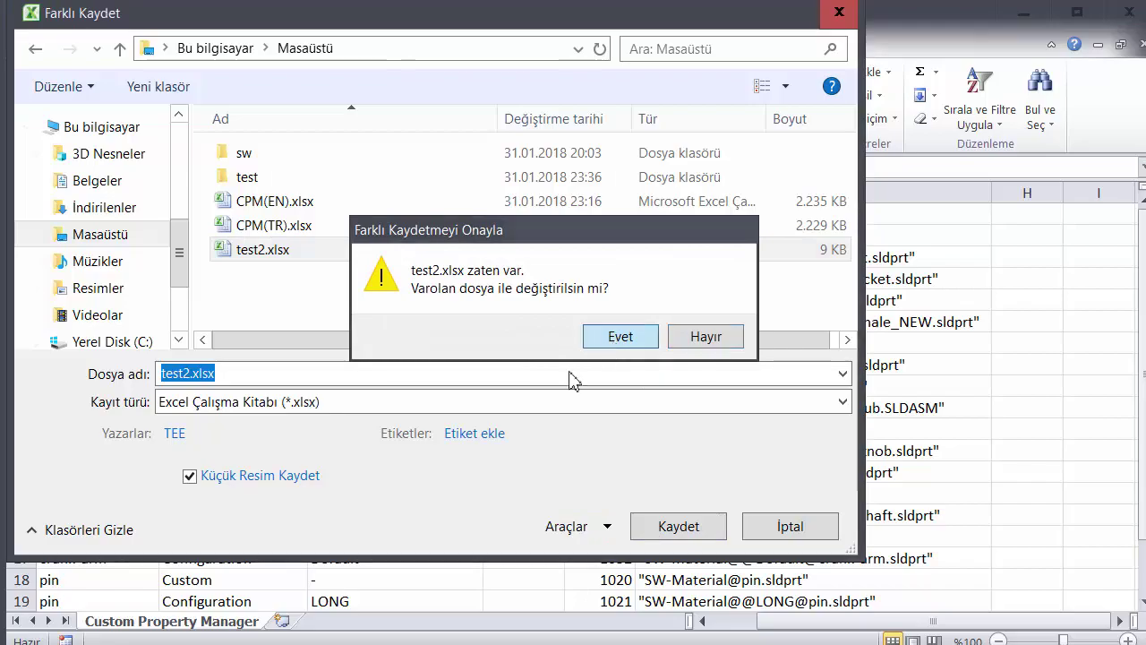
{"action": "left_click", "coordinate": [1127, 18]}
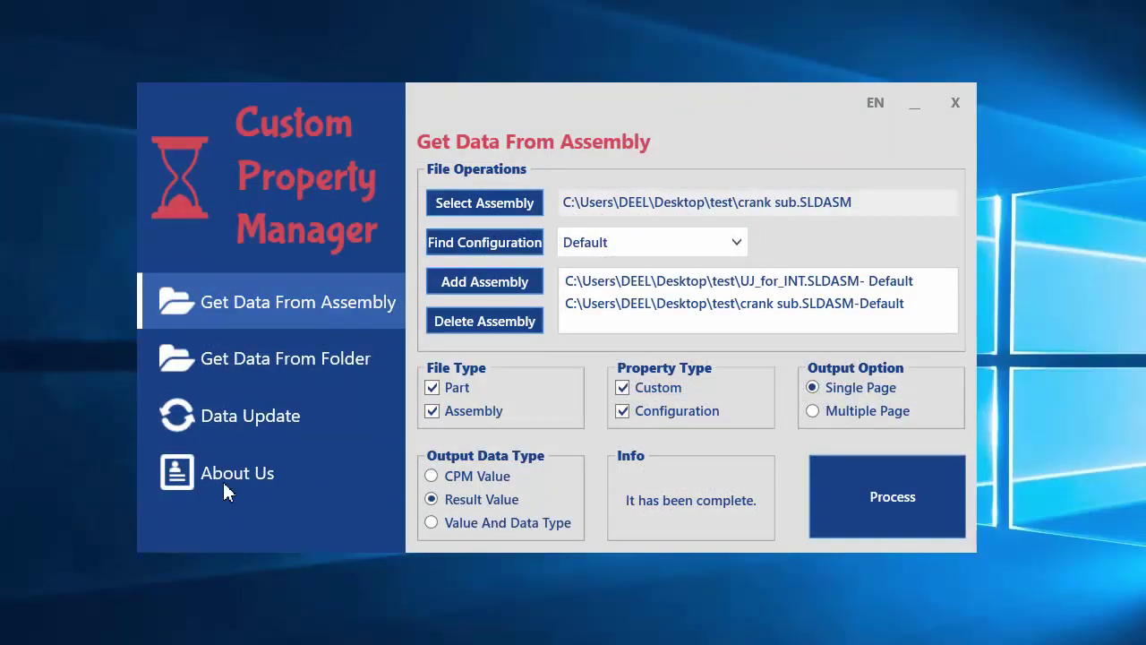
- Process the listed assemblies with the Result Value output data type and bring the exported workbook to the front
{"action": "left_click", "coordinate": [873, 484]}
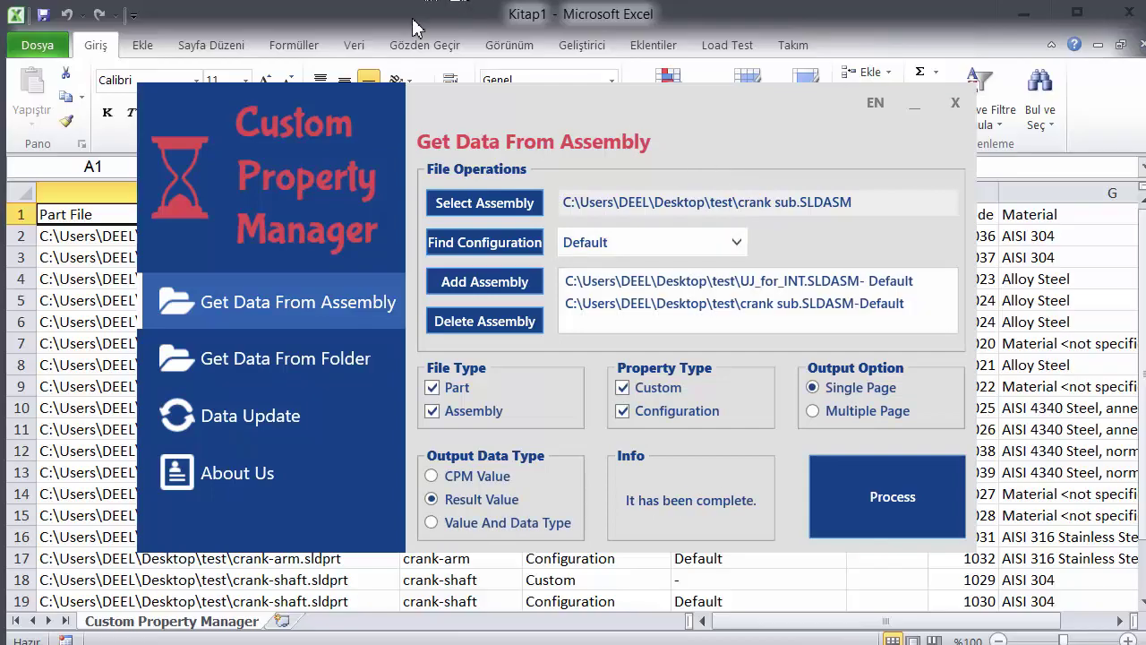
{"action": "left_click", "coordinate": [414, 27]}
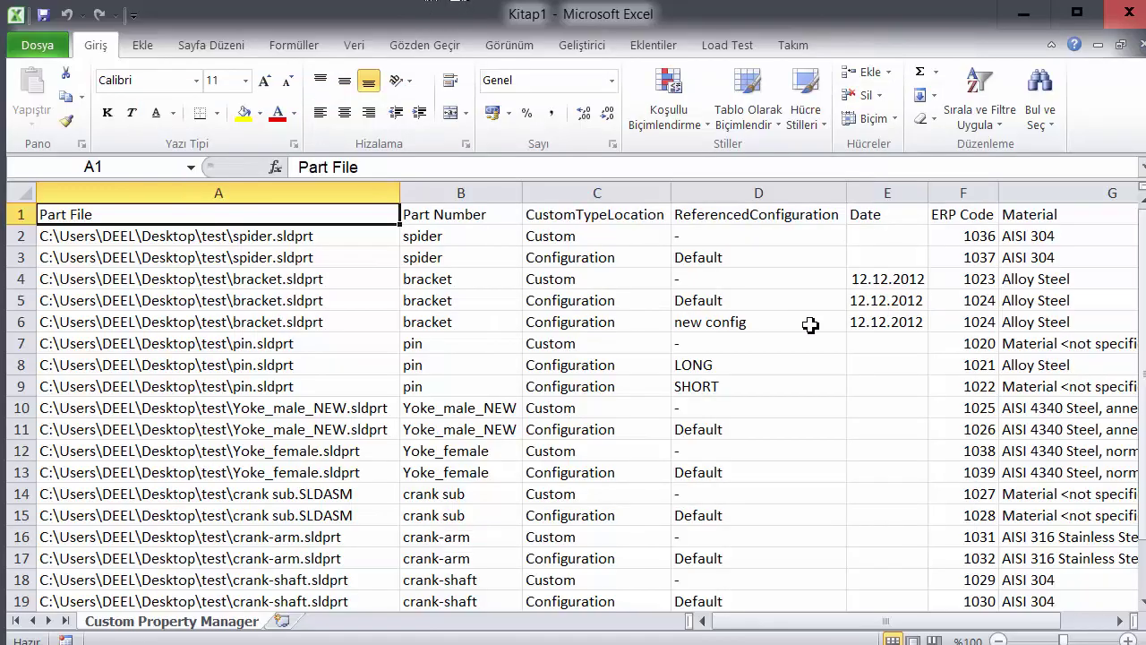
- Examine the resolved values in the Material column for all exported parts and configurations
{"action": "left_click_drag", "start_coordinate": [878, 621], "coordinate": [924, 621]}
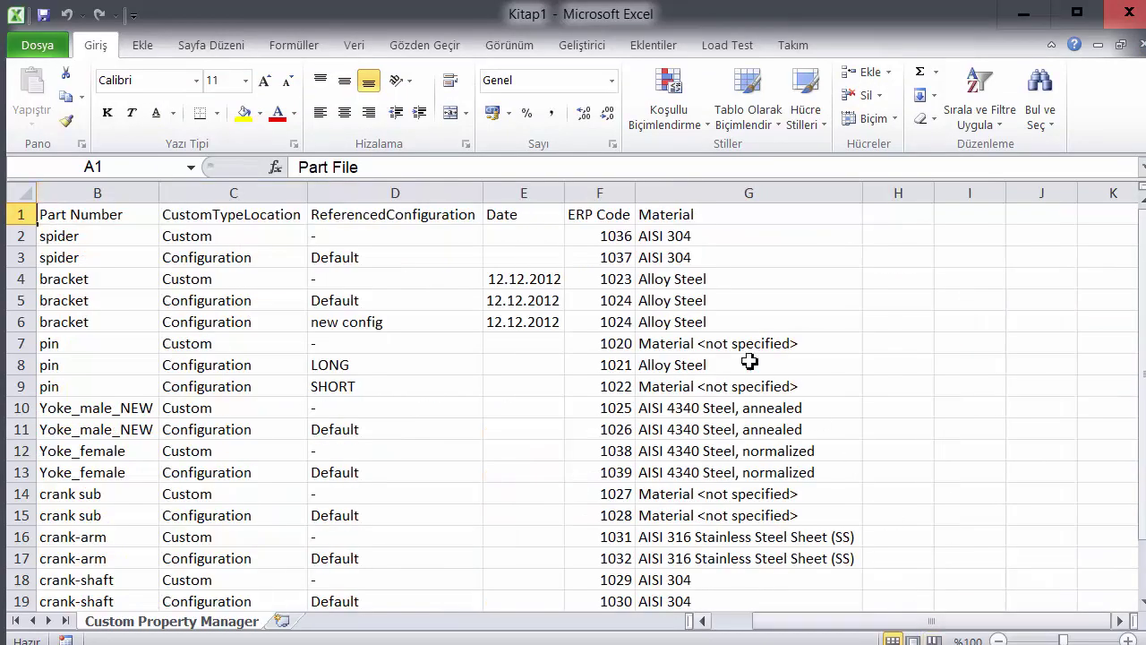
{"action": "left_click_drag", "start_coordinate": [707, 302], "coordinate": [734, 484]}
{"action": "scroll", "coordinate": [739, 438], "scroll_direction": "down", "scroll_amount": 2}
{"action": "left_click", "coordinate": [745, 430]}
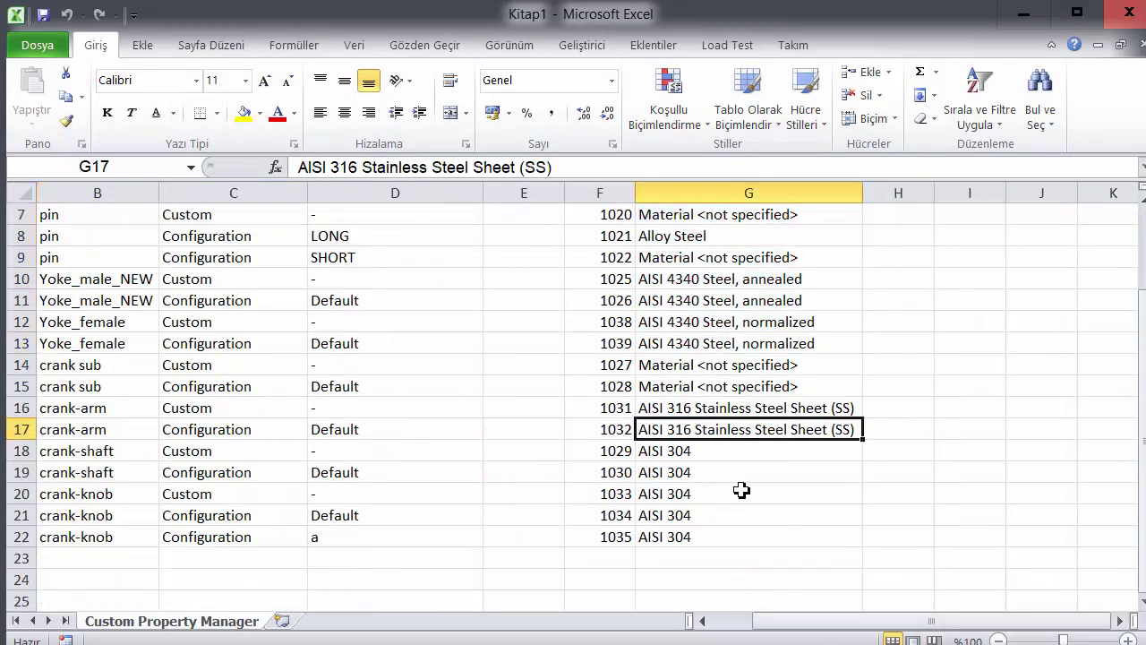
{"action": "scroll", "coordinate": [740, 488], "scroll_direction": "up", "scroll_amount": 1}
{"action": "scroll", "coordinate": [757, 412], "scroll_direction": "up", "scroll_amount": 1}
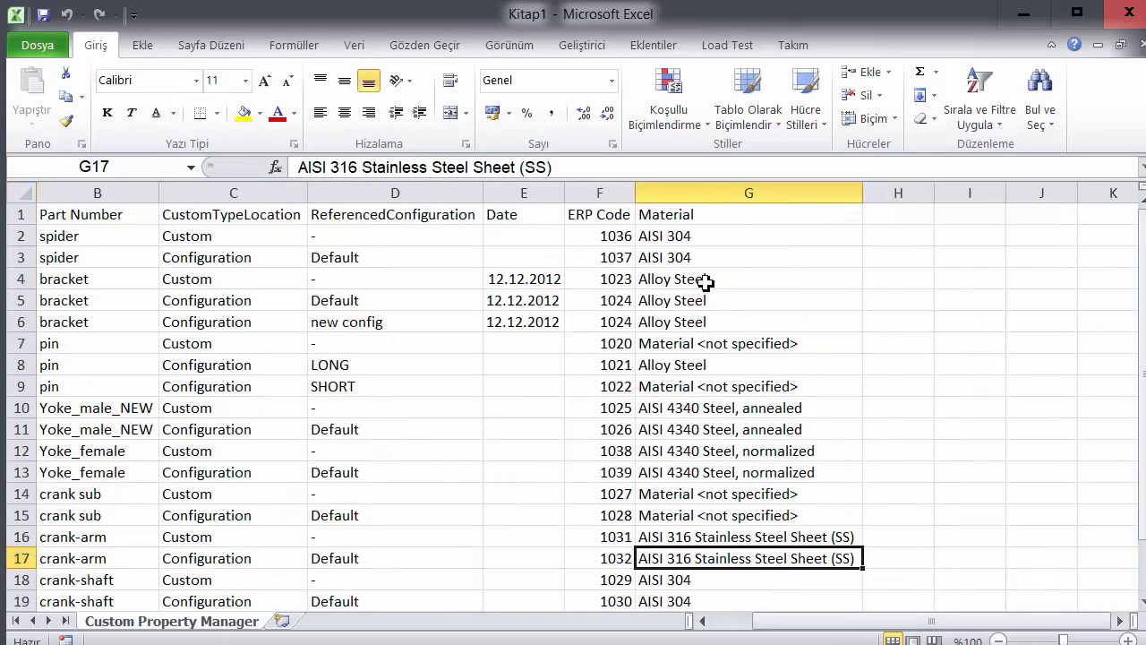
{"action": "left_click_drag", "start_coordinate": [707, 282], "coordinate": [724, 410]}
{"action": "scroll", "coordinate": [723, 409], "scroll_direction": "down", "scroll_amount": 2}
{"action": "left_click", "coordinate": [741, 432]}
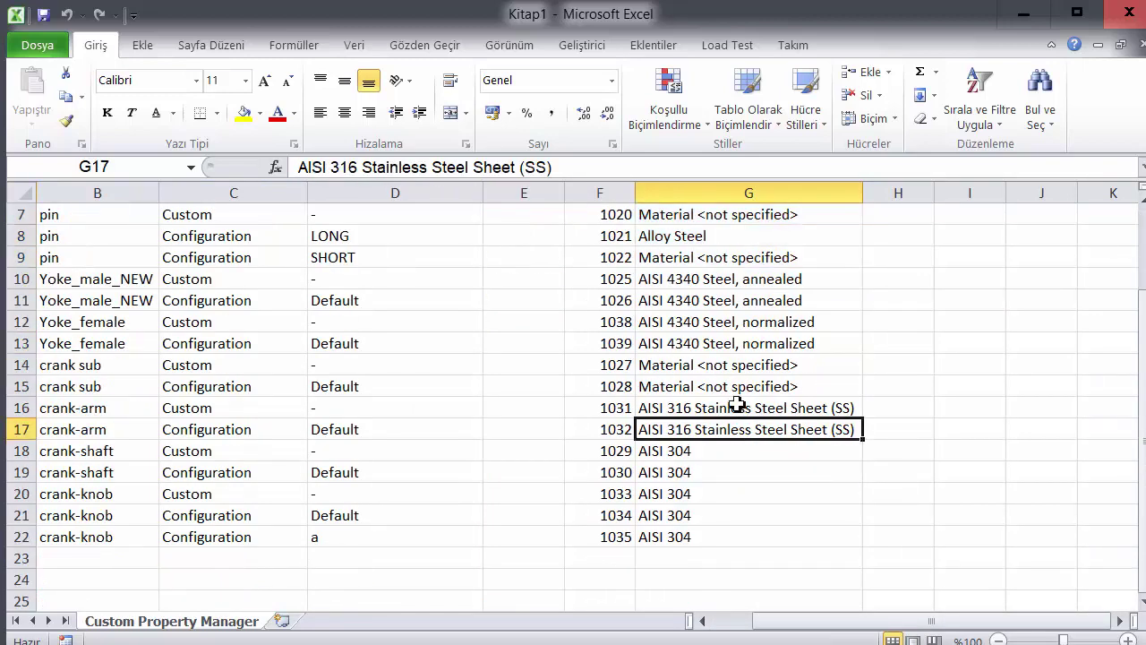
{"action": "left_click", "coordinate": [716, 324]}
{"action": "left_click", "coordinate": [730, 391]}
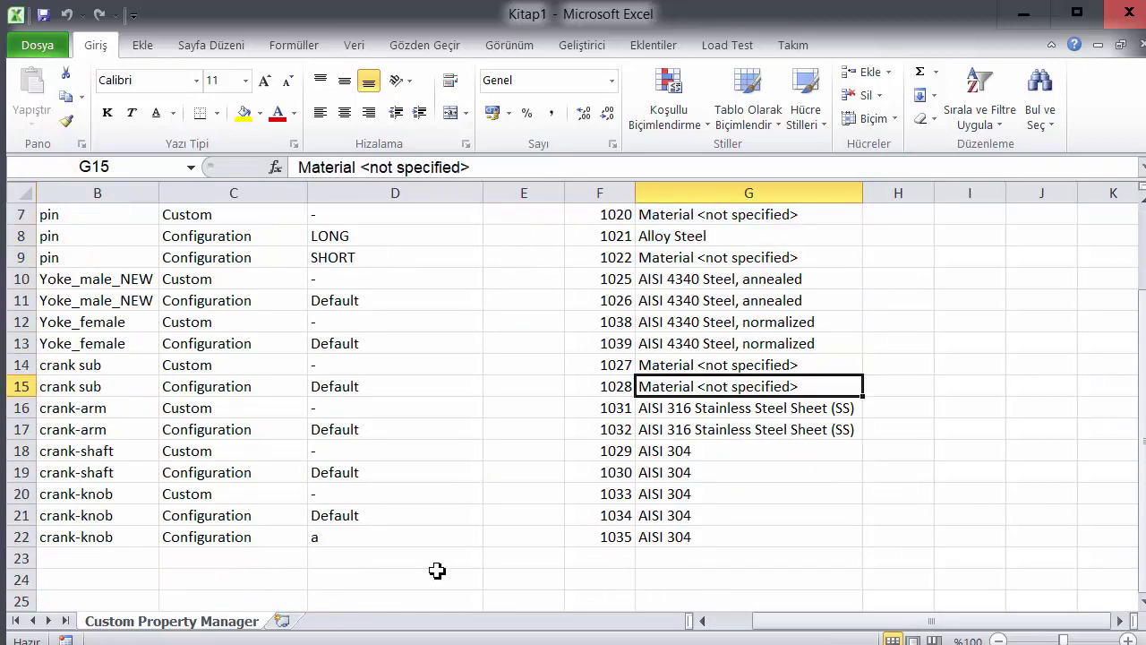
- Examine the Date values of the bracket's custom and configuration-specific rows in the Result Value export
{"action": "left_click_drag", "start_coordinate": [806, 625], "coordinate": [762, 621]}
{"action": "scroll", "coordinate": [663, 412], "scroll_direction": "up", "scroll_amount": 2}
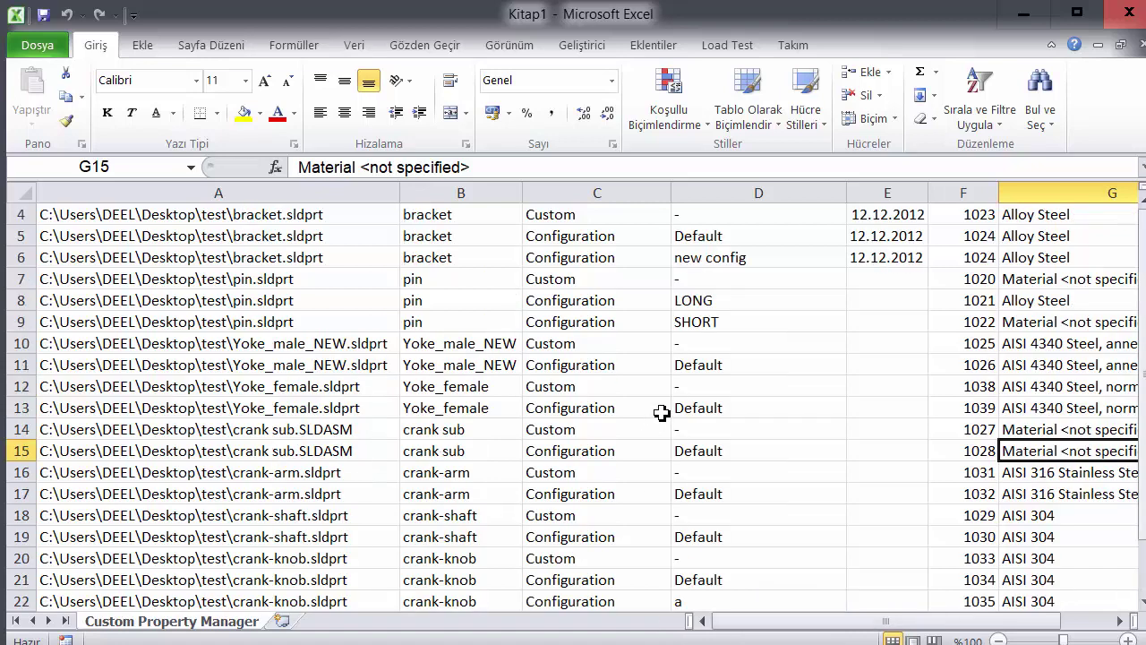
{"action": "left_click", "coordinate": [880, 340]}
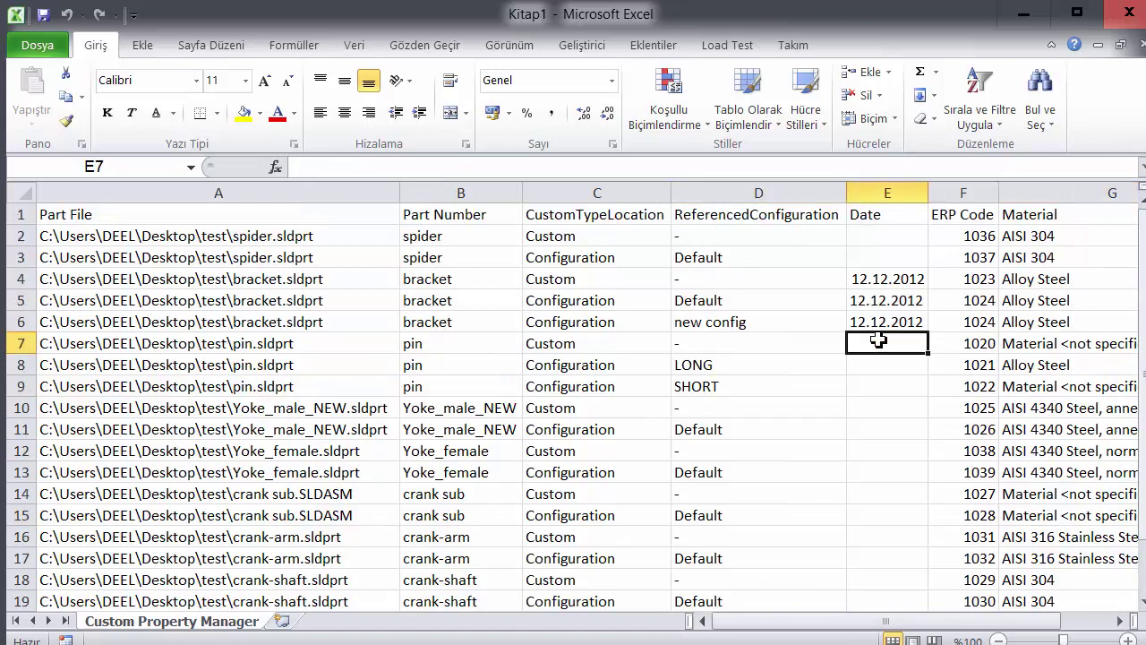
{"action": "left_click_drag", "start_coordinate": [883, 277], "coordinate": [883, 322]}
{"action": "left_click", "coordinate": [883, 383]}
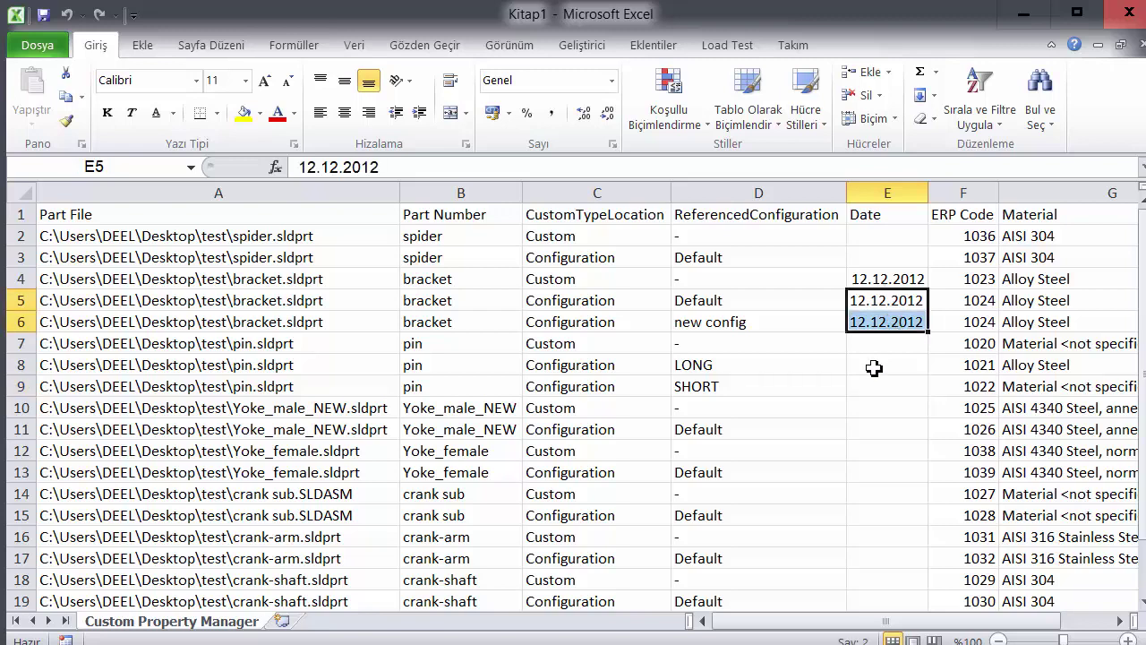
{"action": "left_click", "coordinate": [878, 364]}
{"action": "left_click_drag", "start_coordinate": [876, 284], "coordinate": [875, 297]}
{"action": "left_click", "coordinate": [876, 387]}
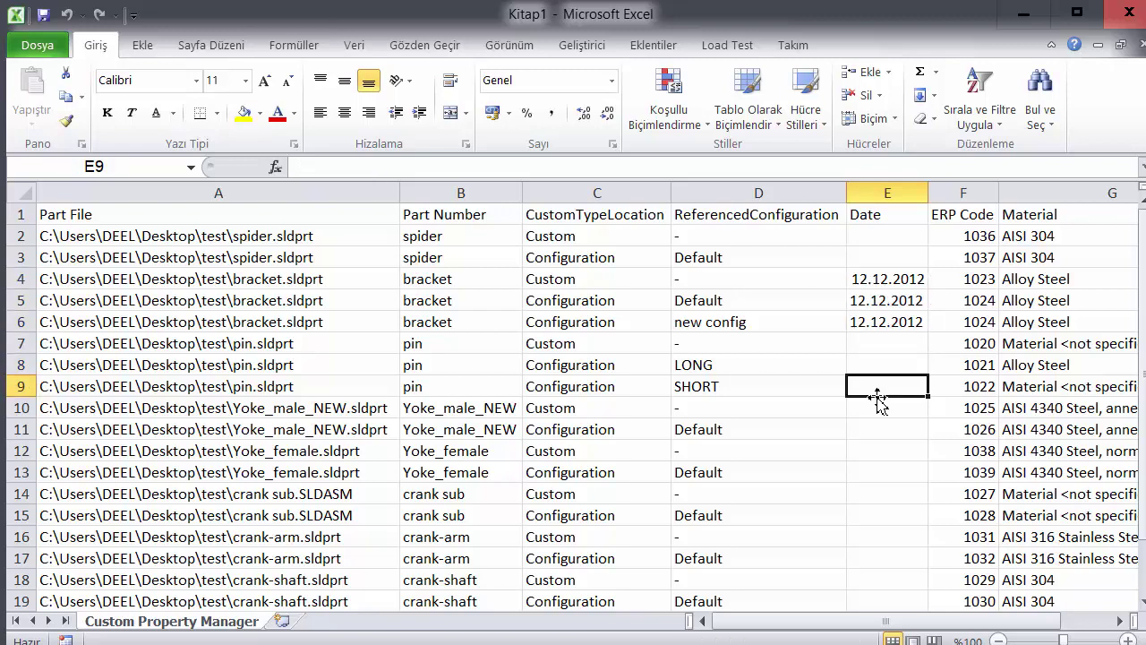
{"action": "left_click", "coordinate": [893, 287]}
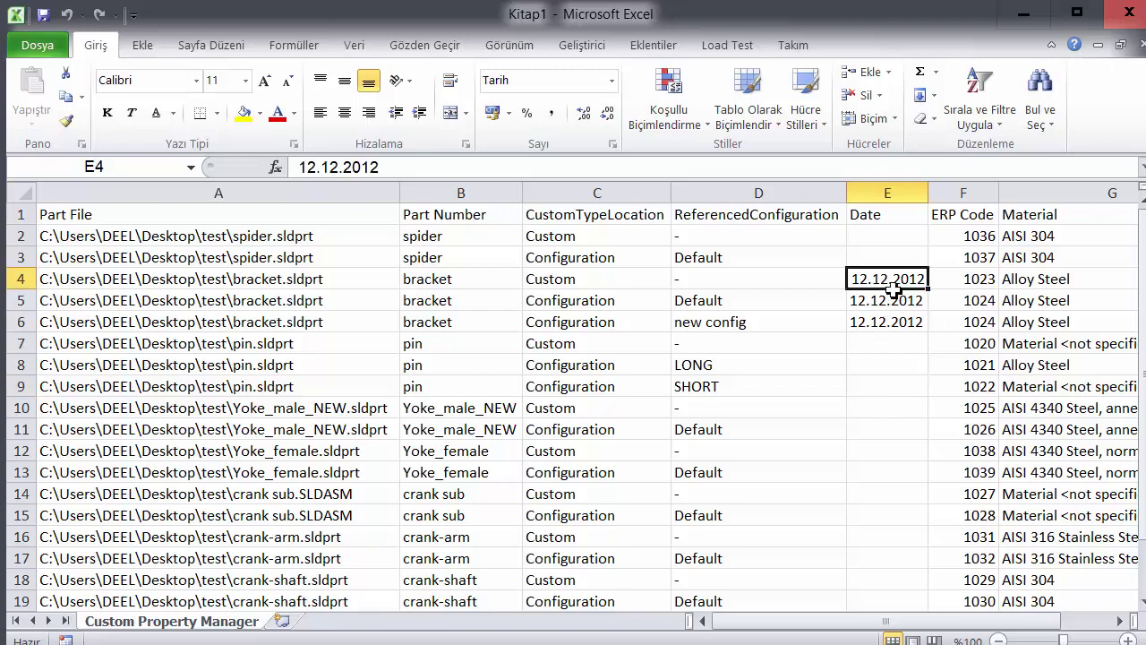
{"action": "left_click", "coordinate": [888, 407]}
{"action": "left_click", "coordinate": [887, 286]}
{"action": "left_click", "coordinate": [890, 304]}
{"action": "left_click", "coordinate": [857, 424]}
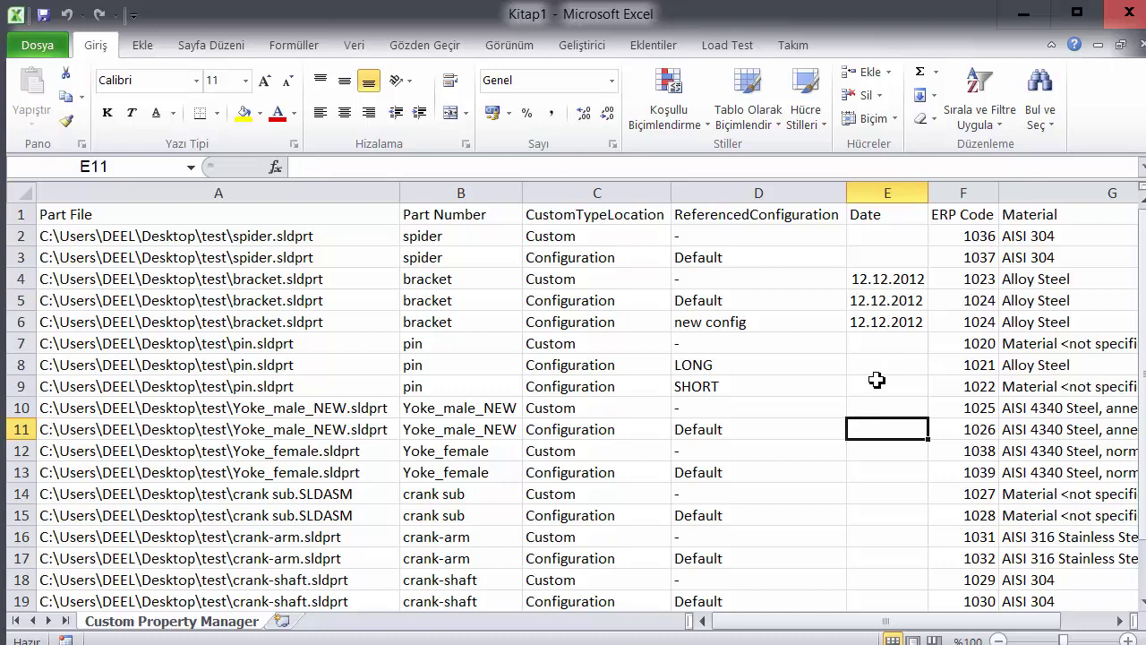
- Close the workbook without saving and process the listed assemblies with the Value And Data Type output option
{"action": "left_click", "coordinate": [1126, 12]}
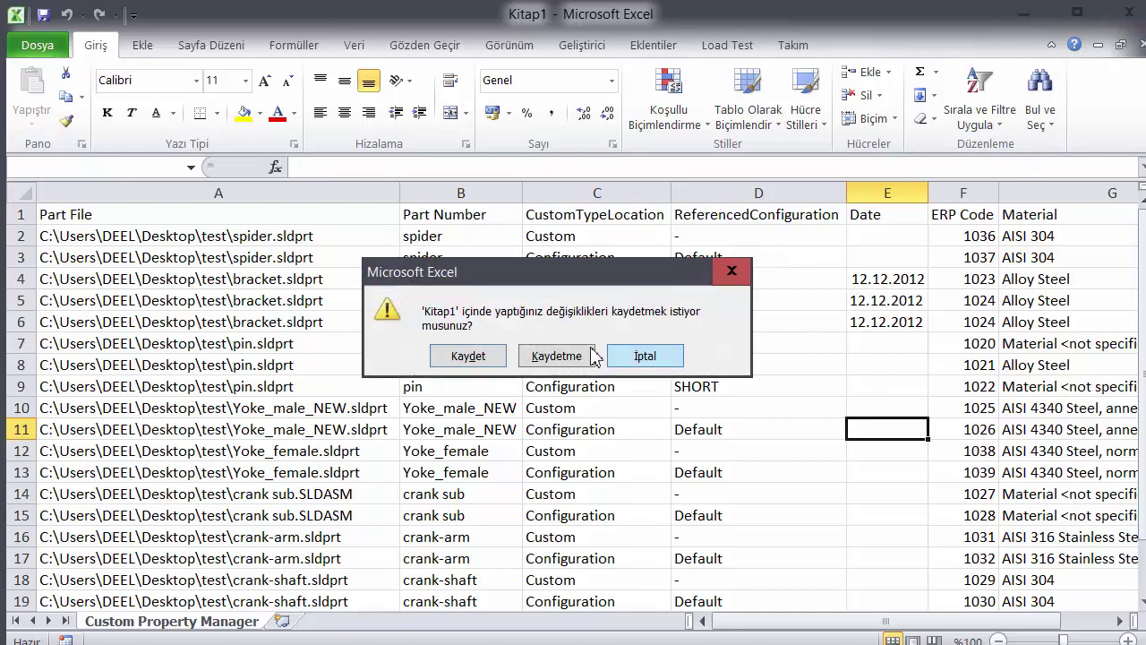
{"action": "left_click", "coordinate": [560, 356]}
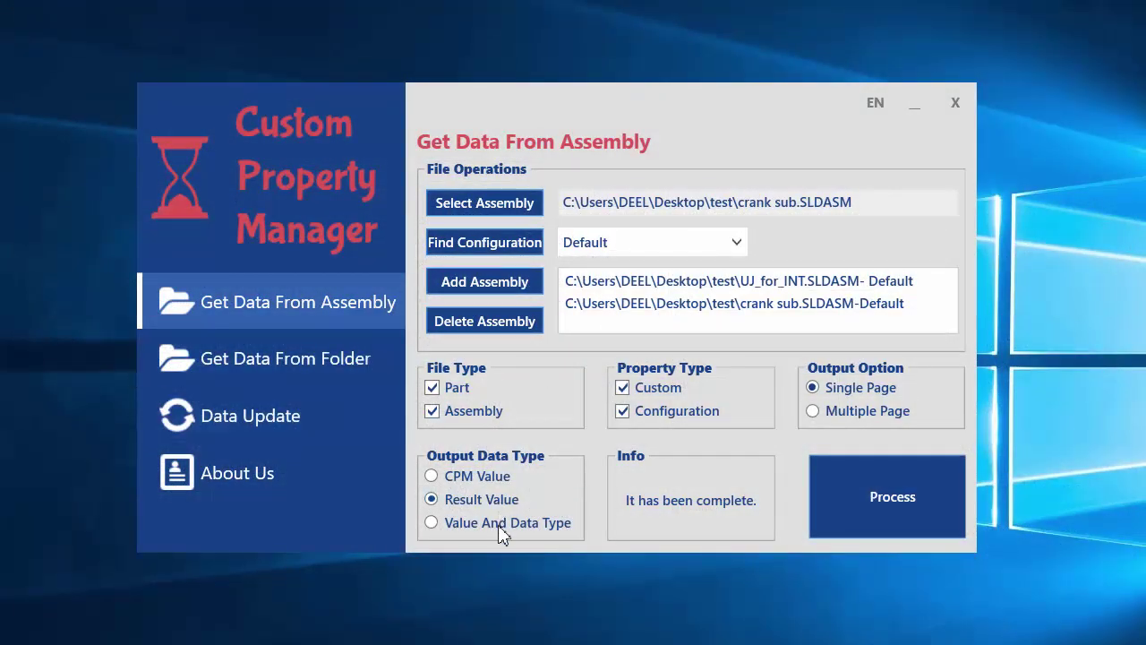
{"action": "left_click", "coordinate": [852, 472]}
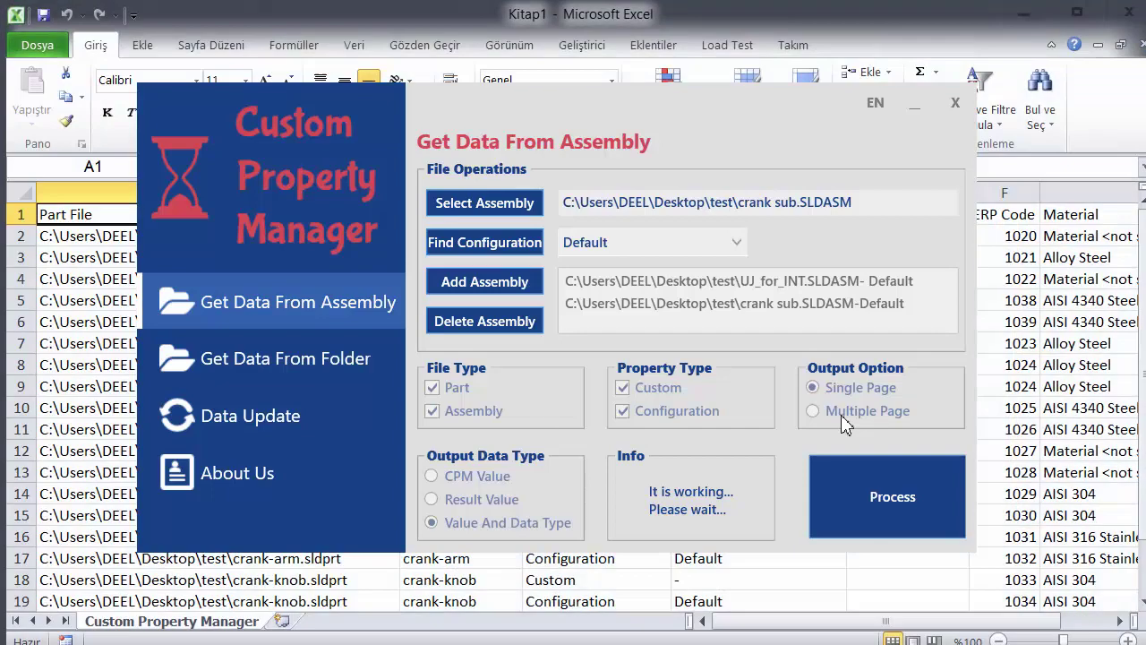
{"action": "left_click", "coordinate": [756, 18]}
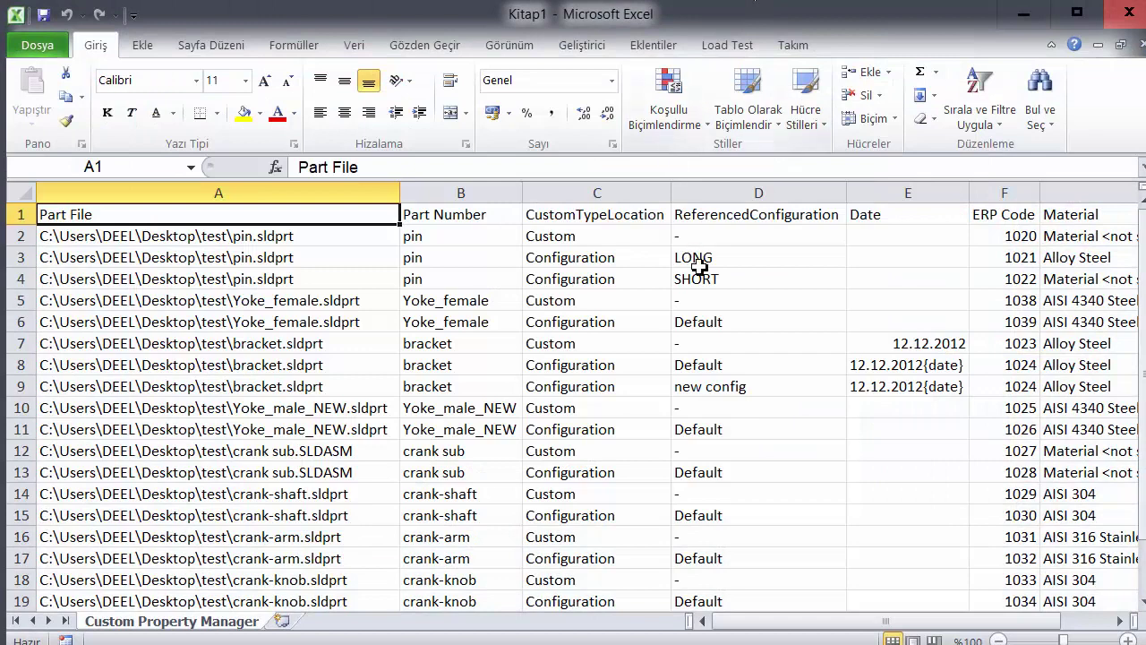
- Compare how the bracket's custom and configuration-specific dates are written in the Value And Data Type export, and review the Material column
{"action": "left_click_drag", "start_coordinate": [917, 366], "coordinate": [895, 386]}
{"action": "left_click", "coordinate": [813, 449]}
{"action": "left_click", "coordinate": [938, 364]}
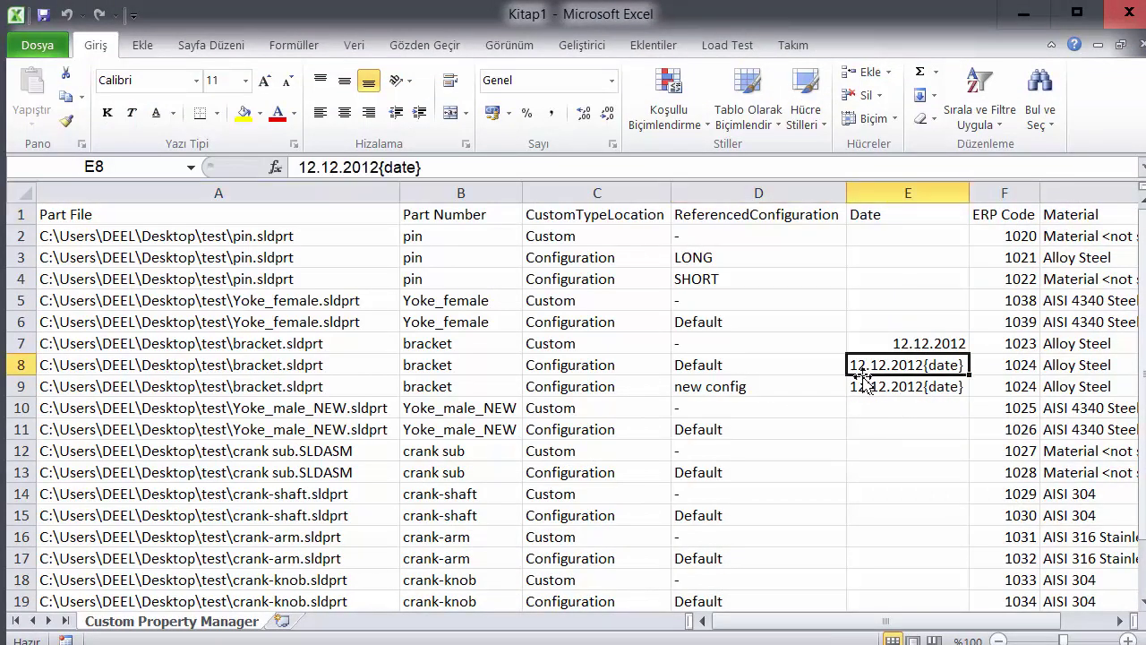
{"action": "left_click_drag", "start_coordinate": [887, 371], "coordinate": [891, 387]}
{"action": "left_click", "coordinate": [895, 421]}
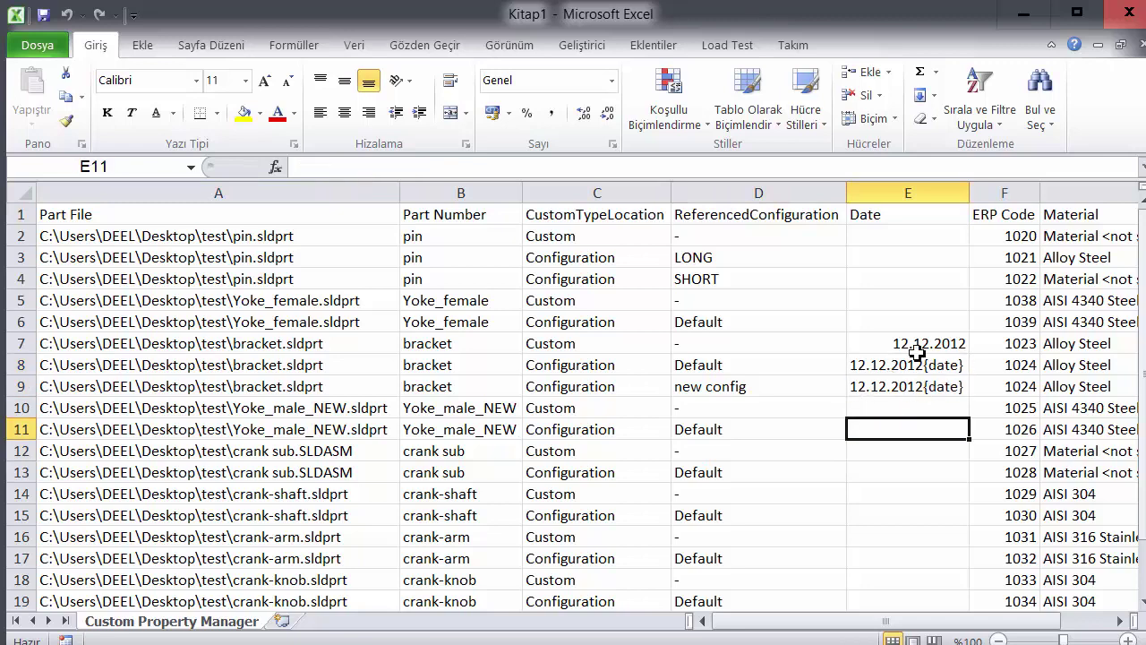
{"action": "left_click", "coordinate": [915, 348]}
{"action": "left_click", "coordinate": [908, 473]}
{"action": "left_click", "coordinate": [931, 348]}
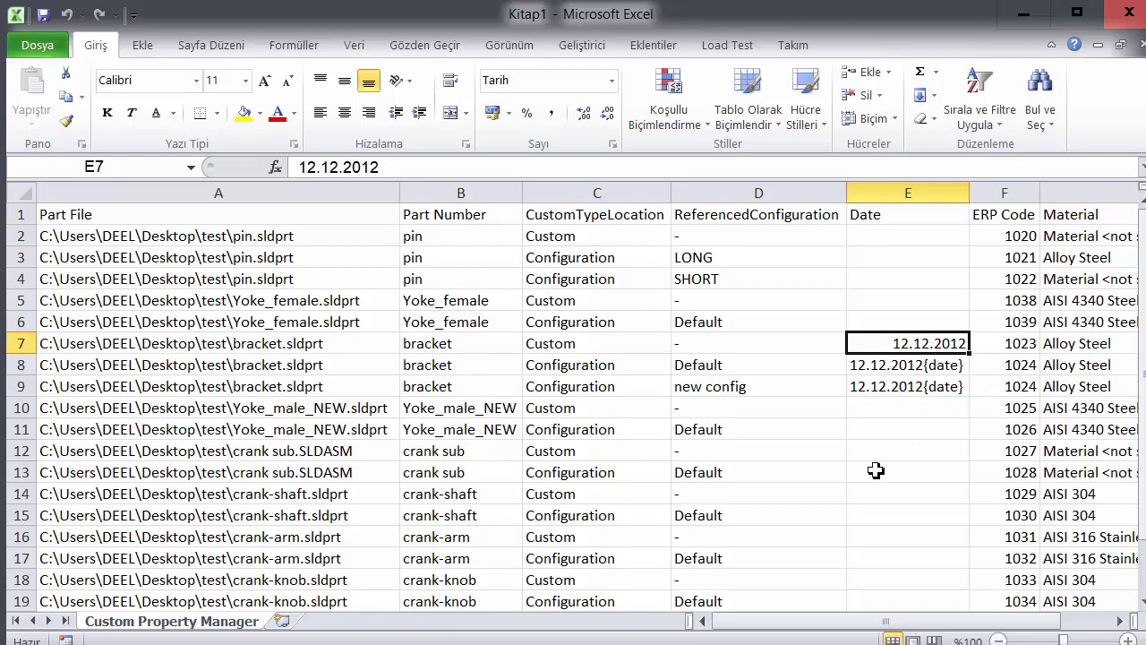
{"action": "left_click_drag", "start_coordinate": [770, 621], "coordinate": [861, 611]}
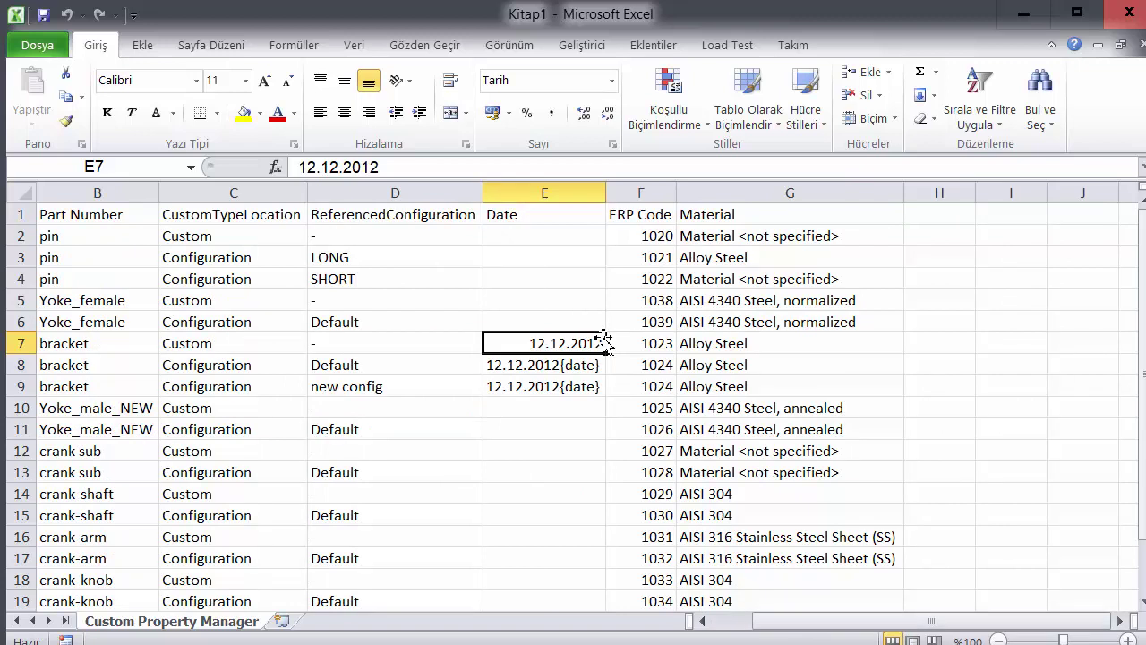
{"action": "left_click", "coordinate": [565, 301]}
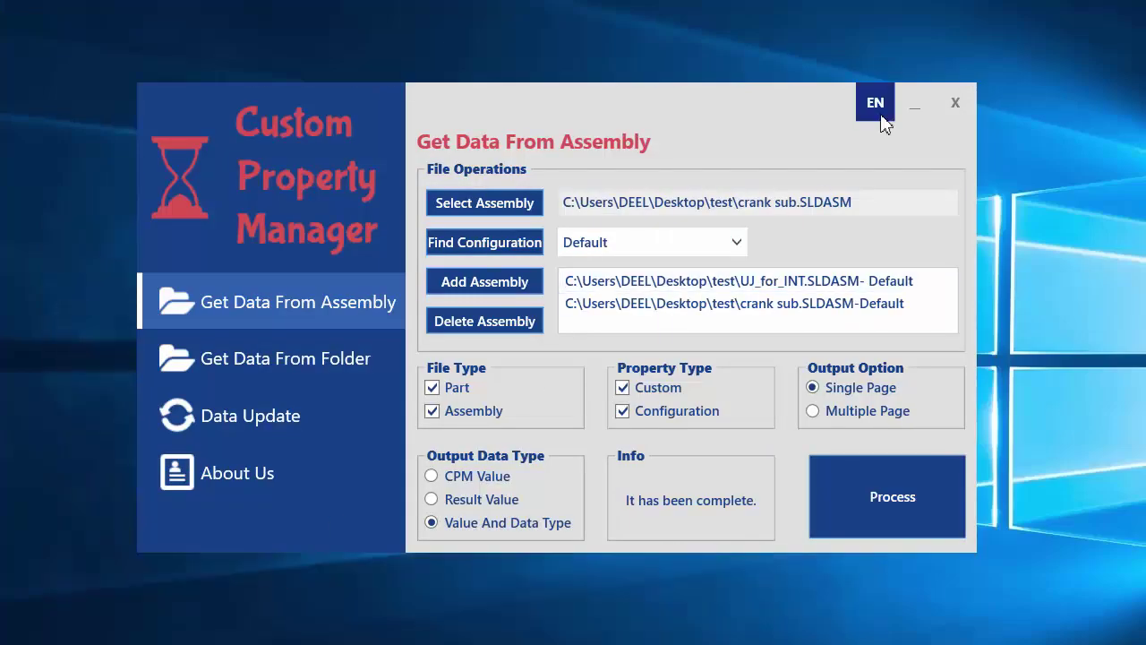
- Open CPM(EN).xlsx from the desktop and examine the available Format options on its Format sheet
{"action": "left_click", "coordinate": [913, 105]}
{"action": "double_click", "coordinate": [312, 237]}
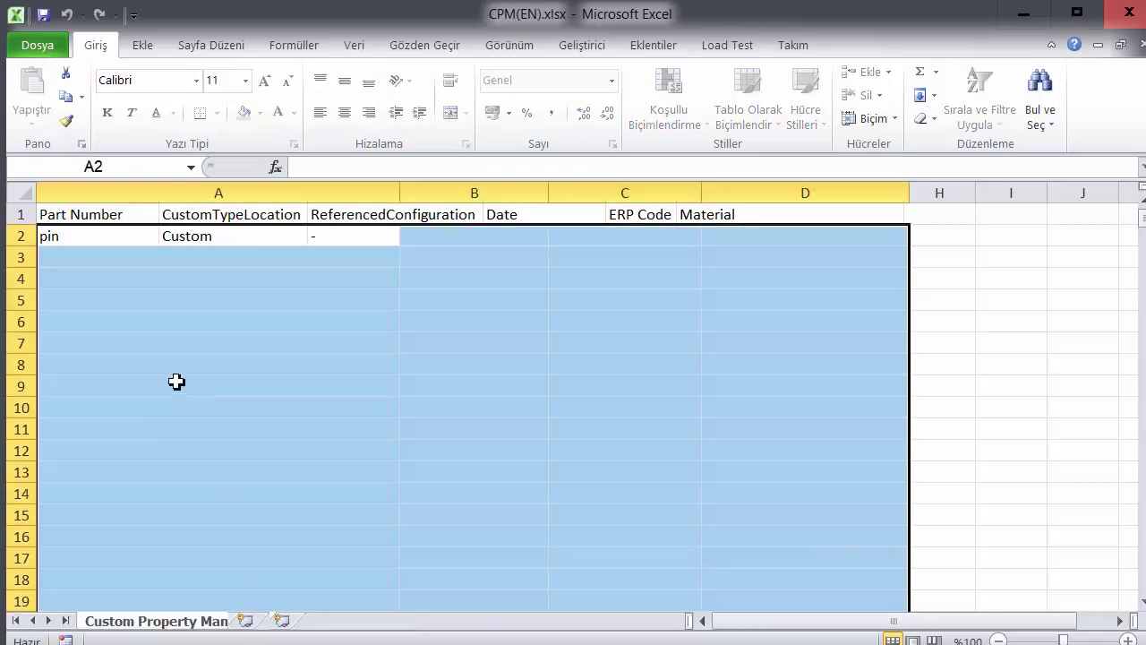
{"action": "left_click", "coordinate": [213, 627]}
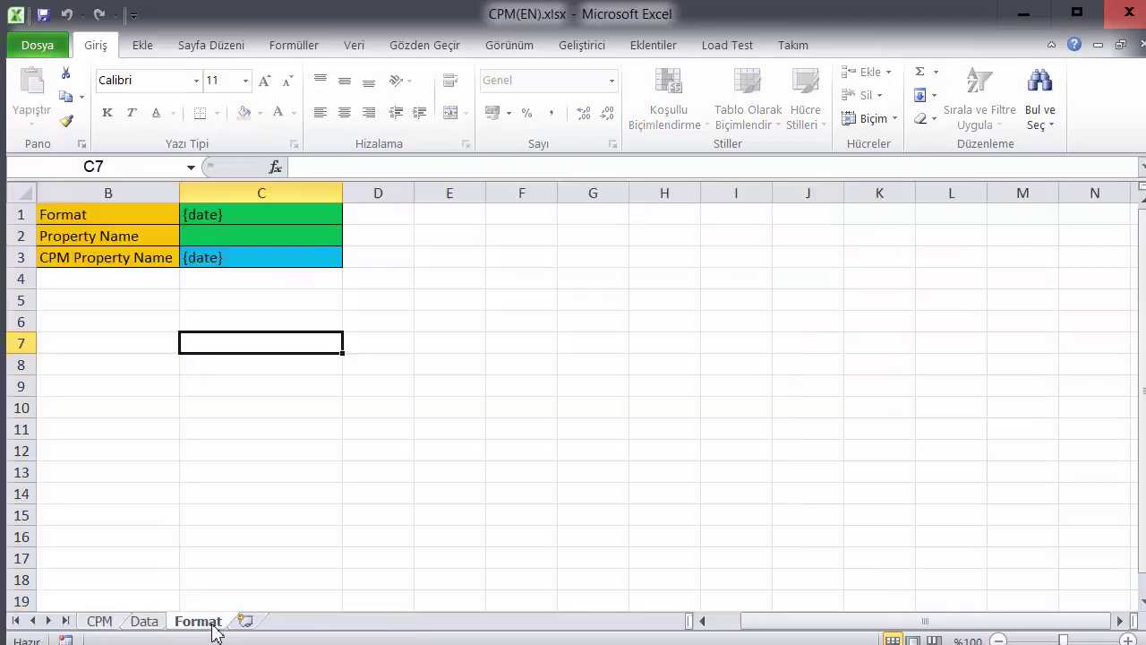
{"action": "left_click", "coordinate": [279, 215]}
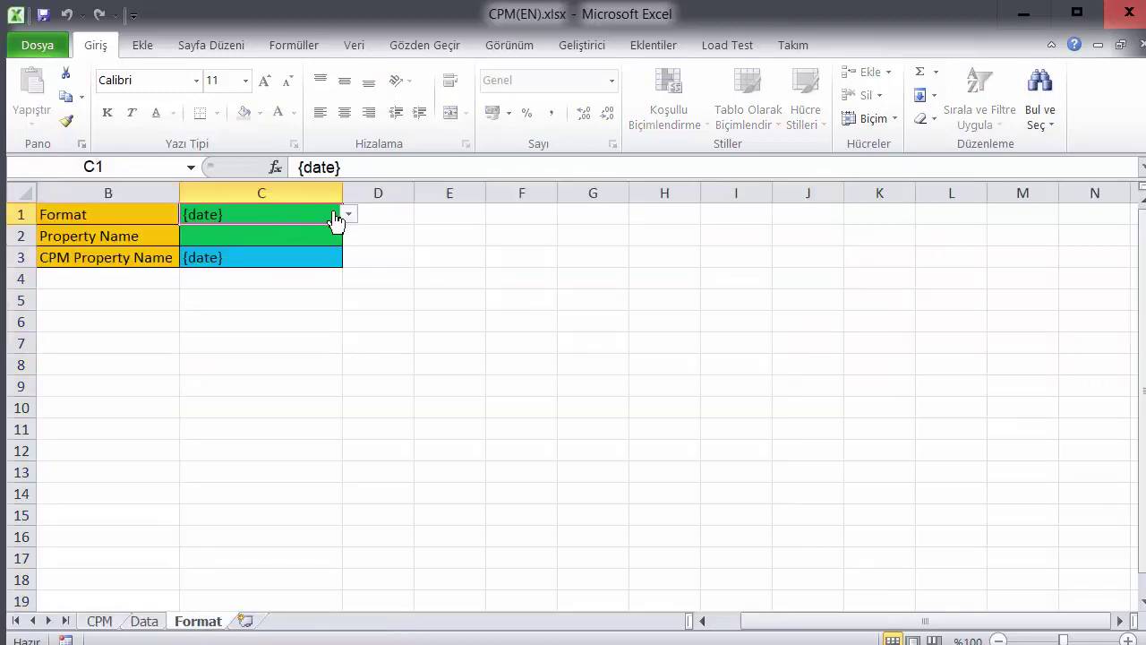
{"action": "left_click", "coordinate": [348, 215]}
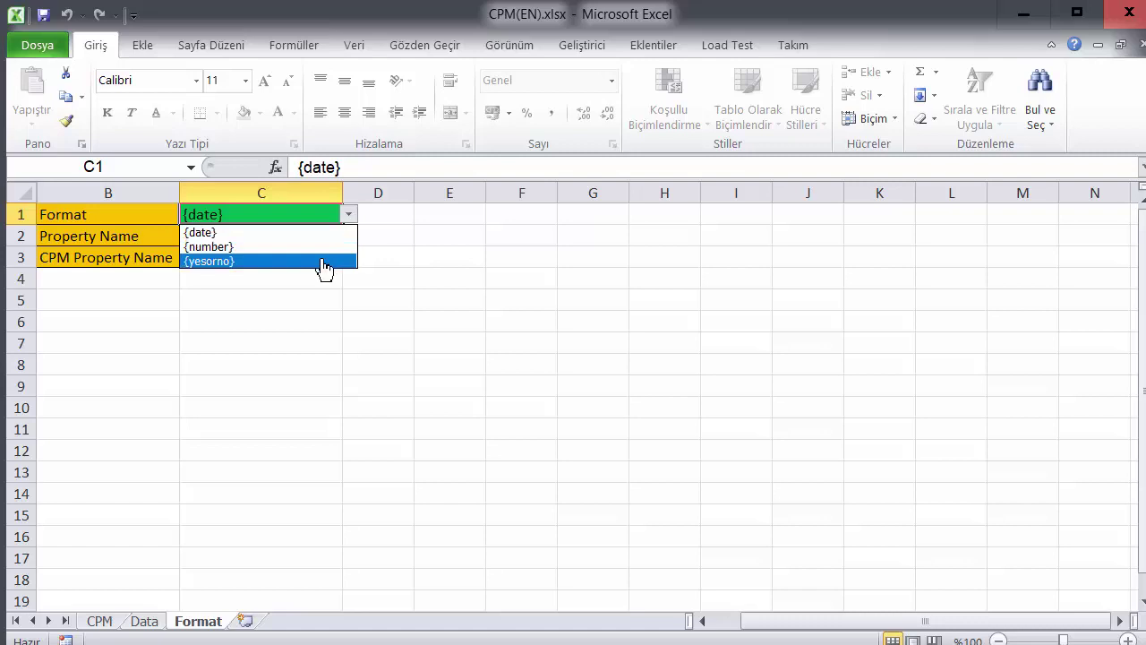
{"action": "left_click", "coordinate": [297, 413]}
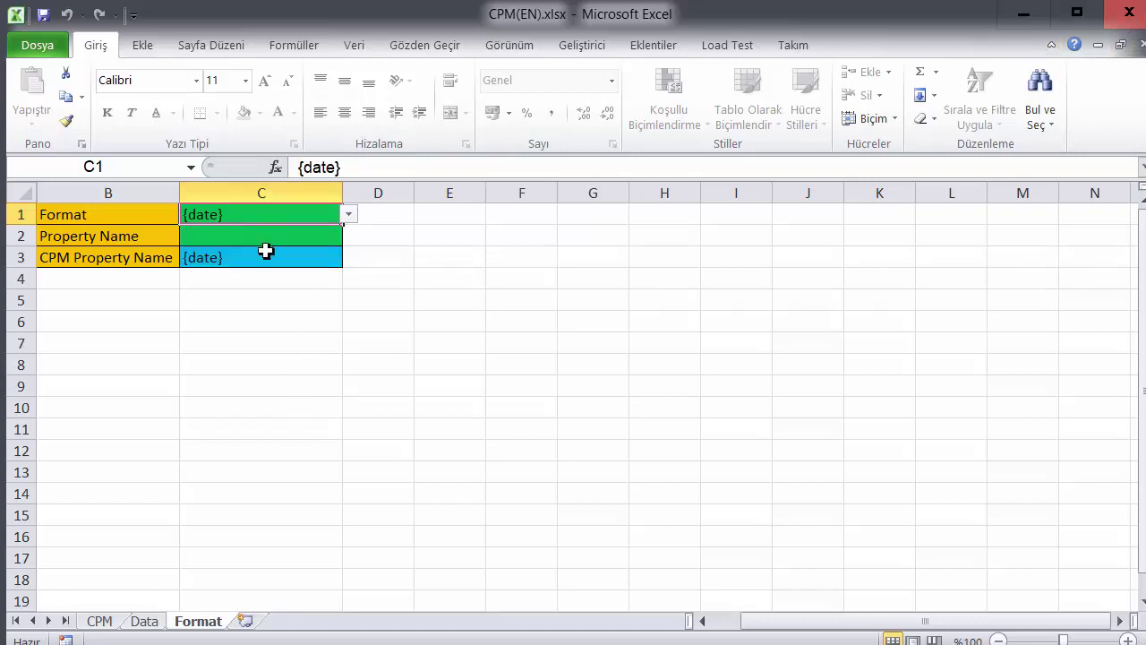
- Set the Format cell to {yesorno}, then close CPM(EN).xlsx without saving
{"action": "left_click", "coordinate": [348, 214]}
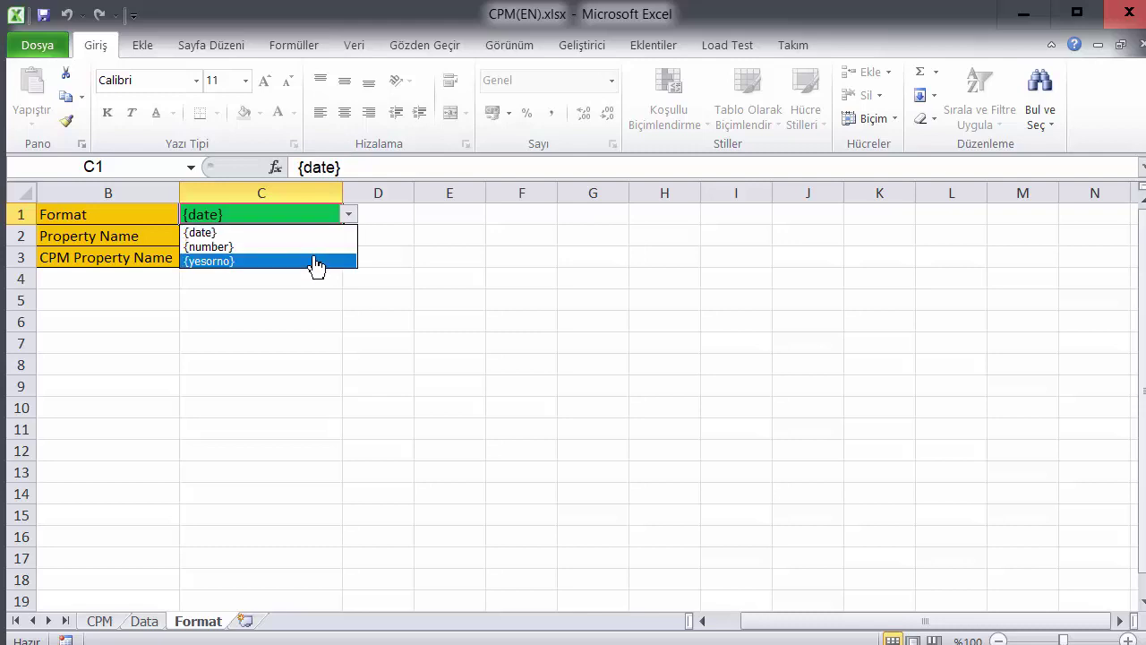
{"action": "left_click", "coordinate": [315, 260]}
{"action": "left_click", "coordinate": [254, 236]}
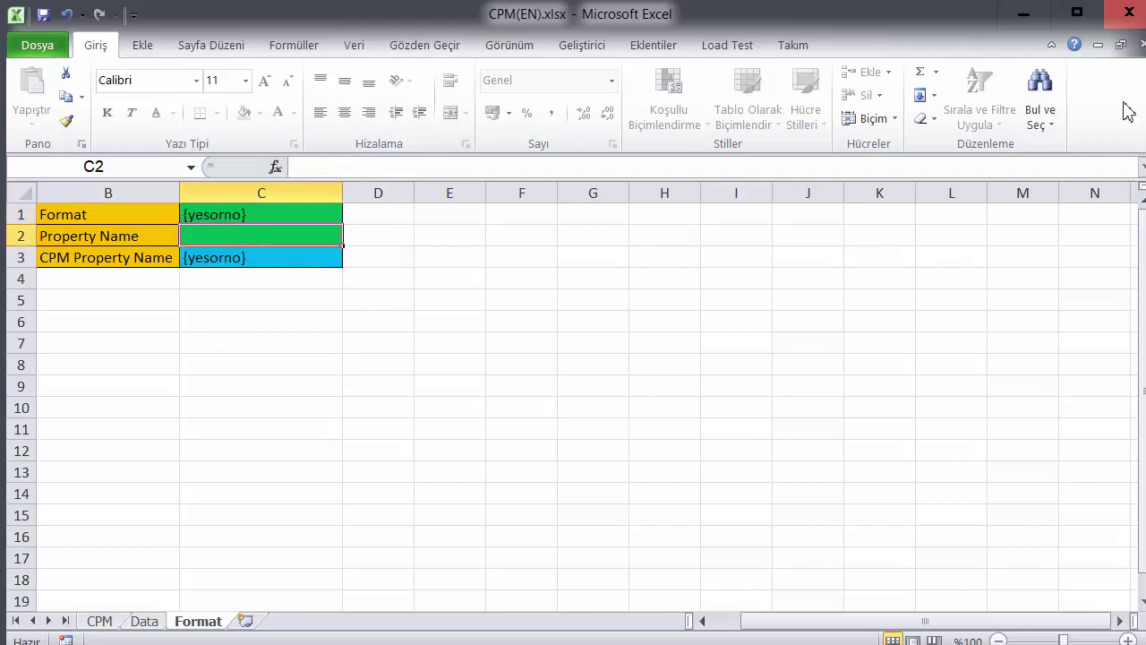
{"action": "left_click", "coordinate": [1125, 12]}
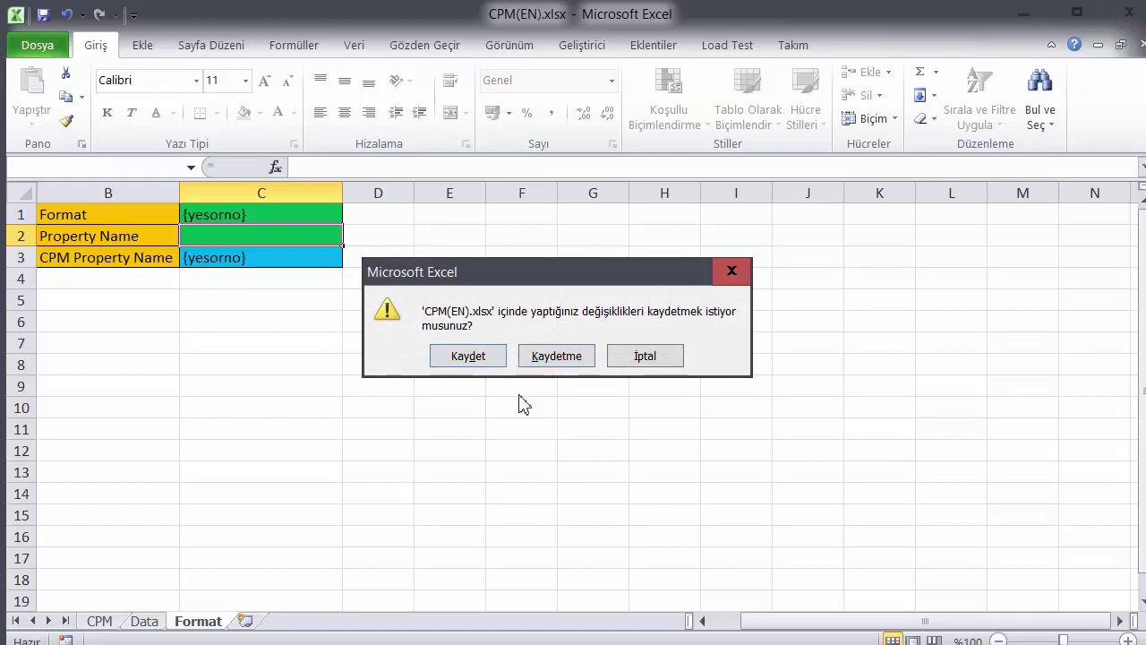
{"action": "left_click", "coordinate": [591, 358]}
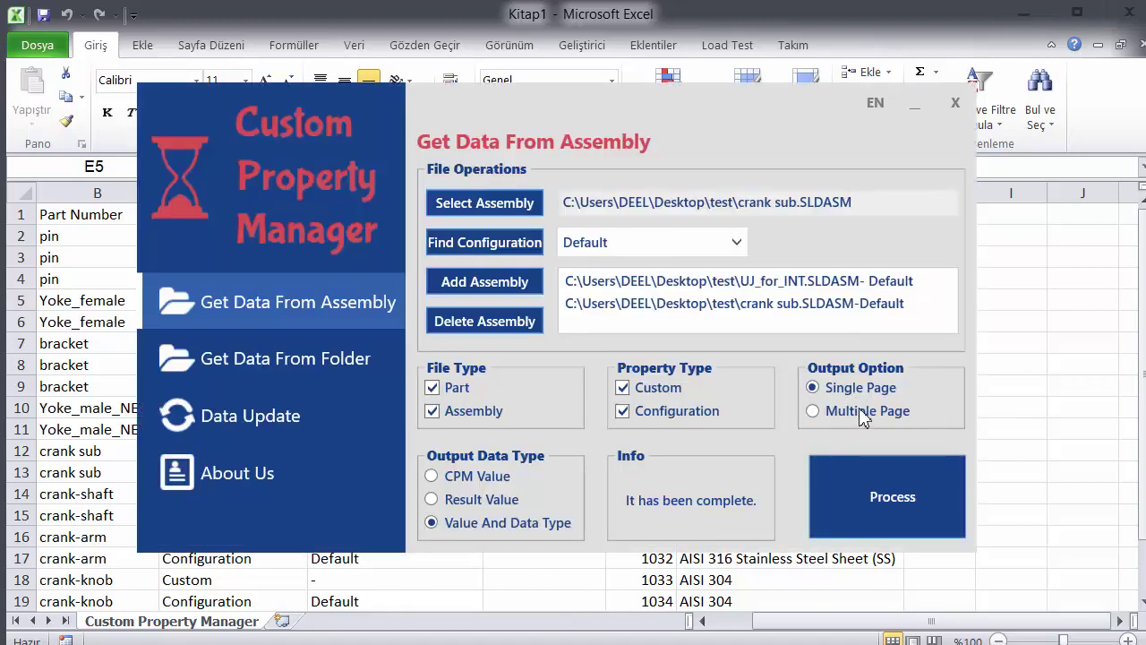
- Close the open export workbook without saving and process the listed assemblies with the Multiple Page output option
{"action": "left_click", "coordinate": [867, 410]}
{"action": "left_click", "coordinate": [1124, 12]}
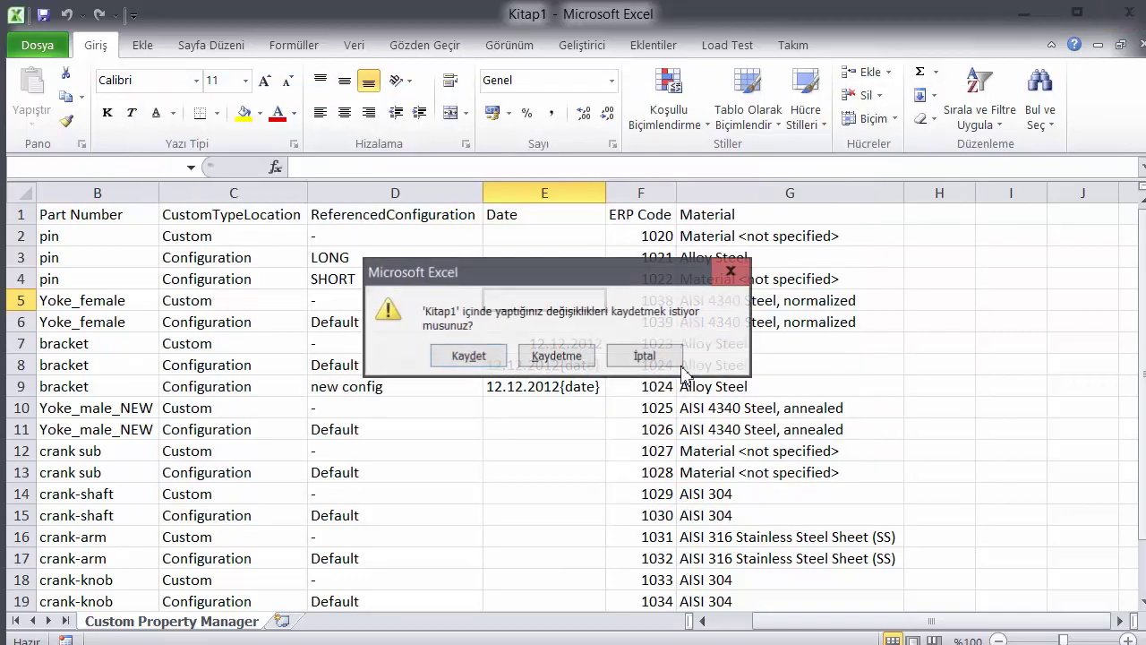
{"action": "left_click", "coordinate": [556, 355]}
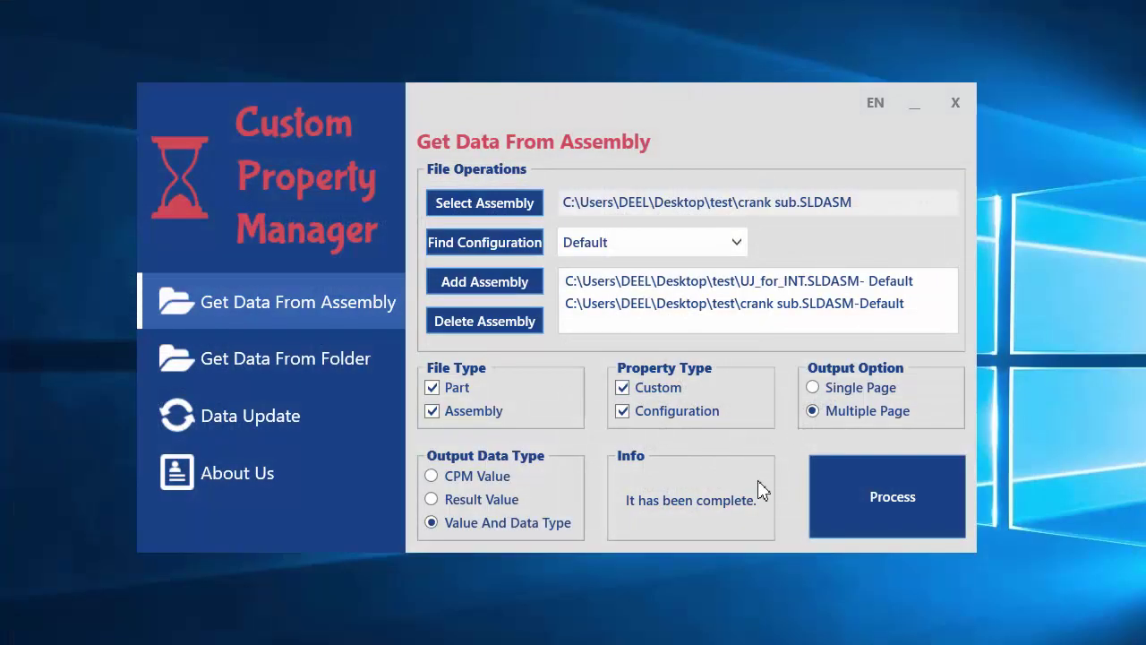
{"action": "left_click", "coordinate": [865, 526]}
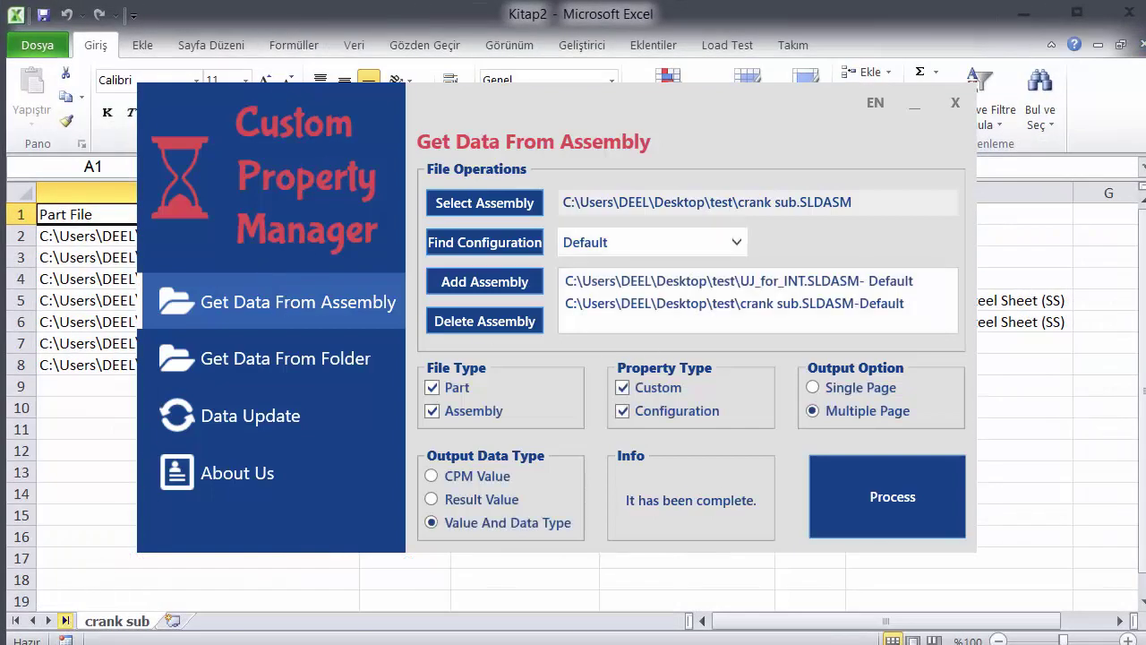
- Examine the exported properties in the separate UJ_for_INT and crank sub workbooks, across to the Material column
{"action": "left_click", "coordinate": [71, 623]}
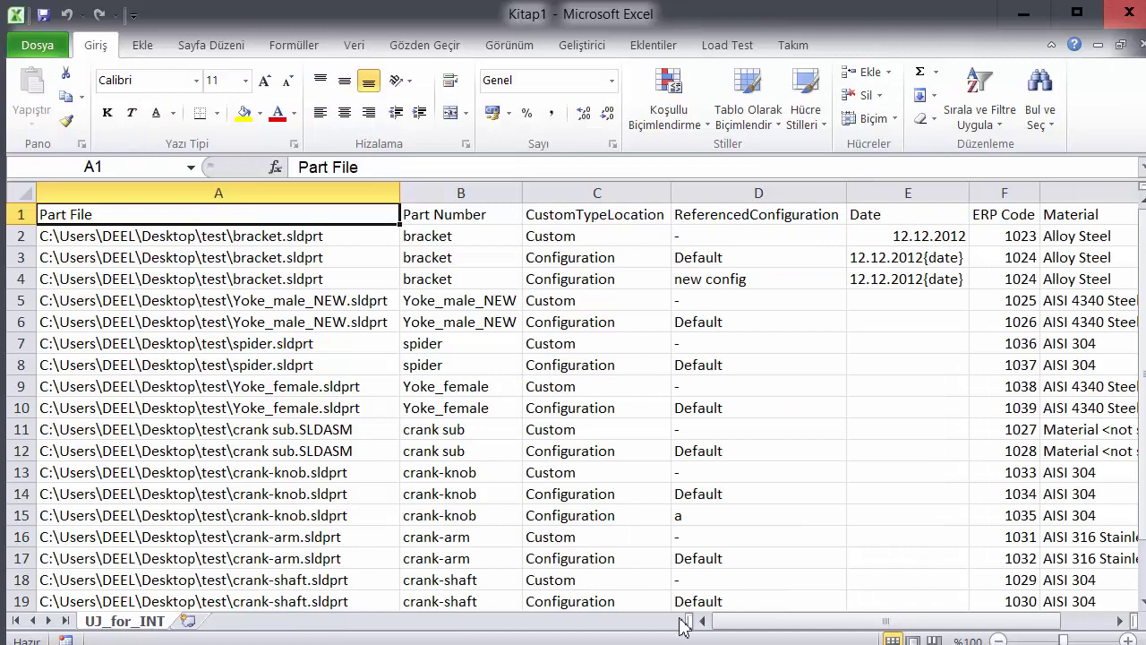
{"action": "left_click_drag", "start_coordinate": [758, 624], "coordinate": [891, 622]}
{"action": "left_click", "coordinate": [247, 642]}
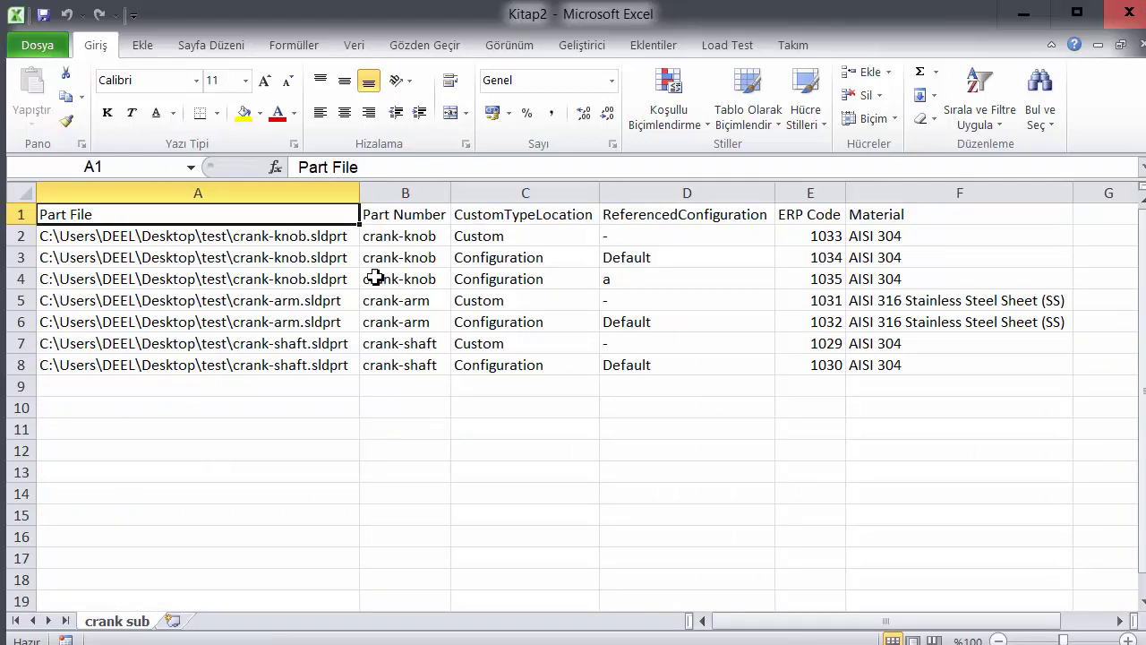
{"action": "left_click_drag", "start_coordinate": [735, 624], "coordinate": [593, 609]}
- Close the crank sub and UJ_for_INT export workbooks without saving either one
{"action": "left_click", "coordinate": [1129, 12]}
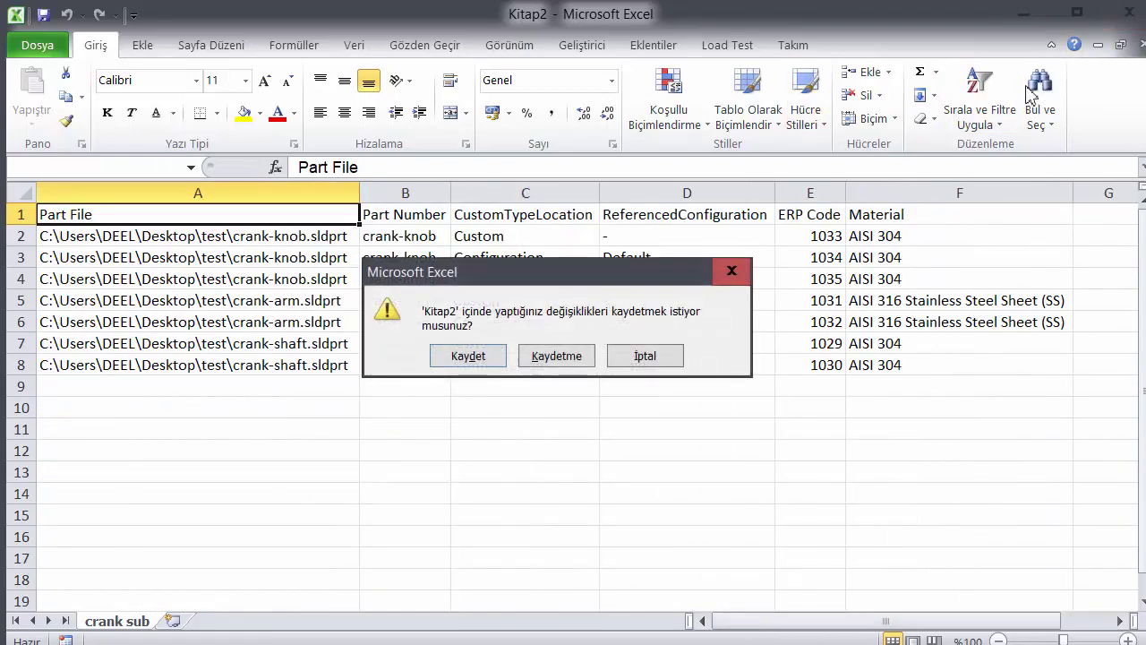
{"action": "left_click", "coordinate": [553, 356]}
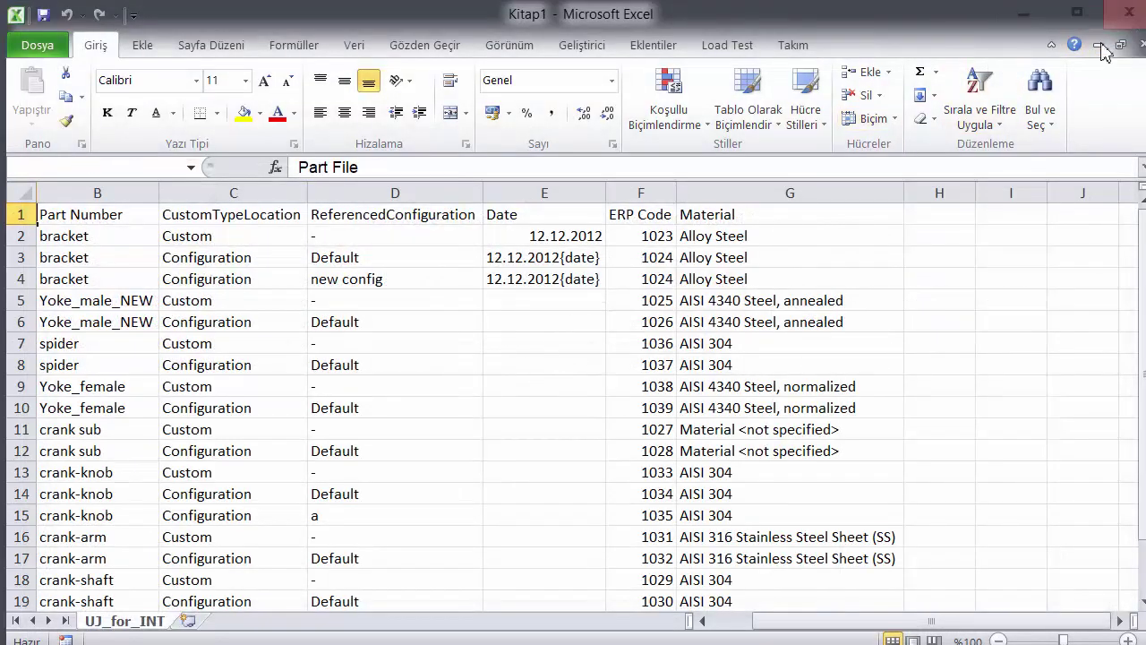
{"action": "left_click", "coordinate": [1128, 13]}
{"action": "left_click", "coordinate": [573, 362]}
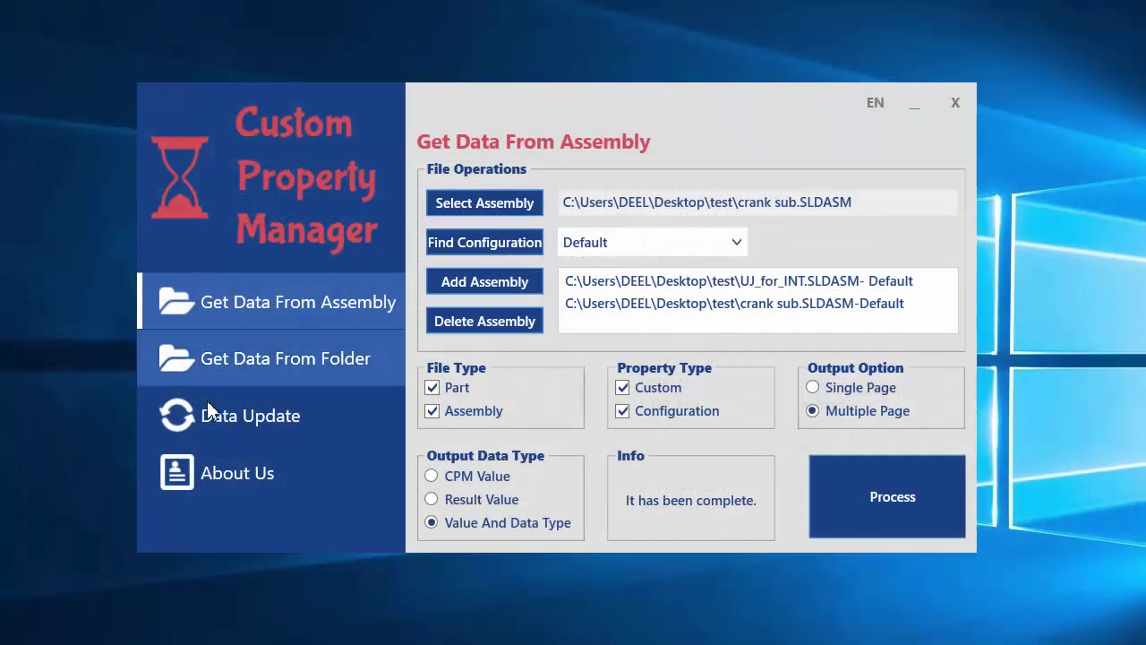